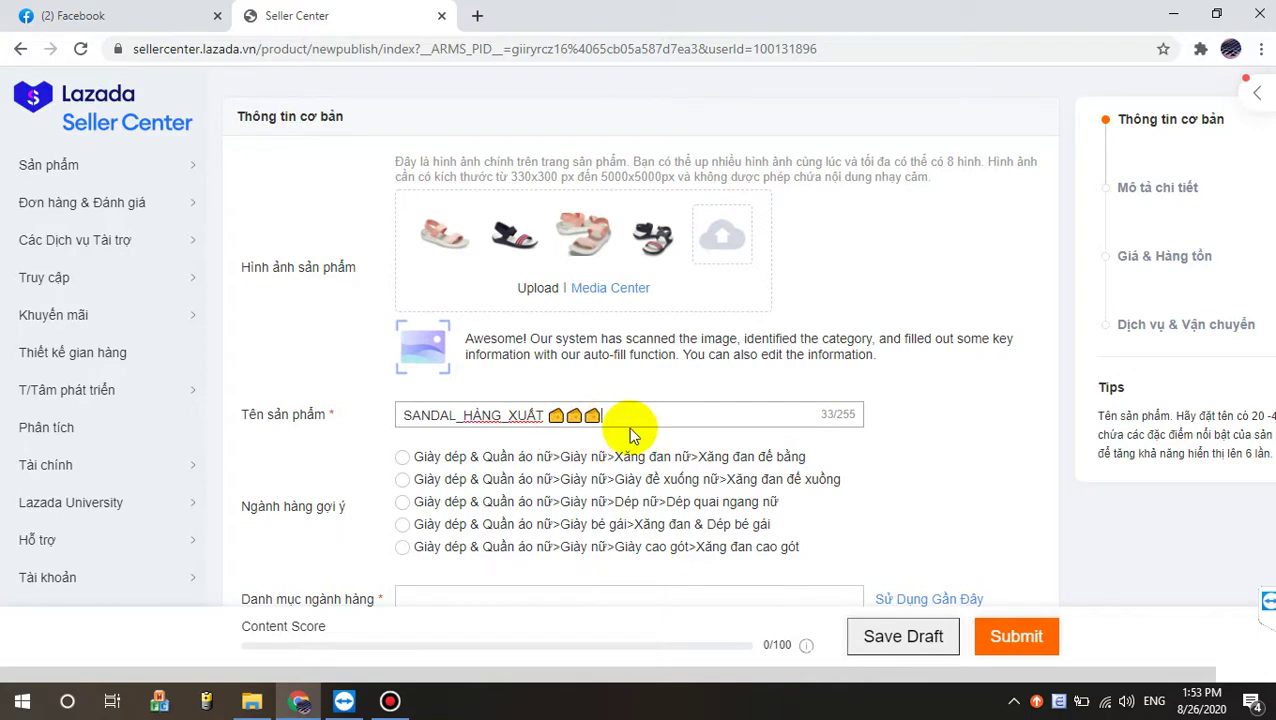
- Remove the cheese emojis from the product name and replace its underscores with spaces so it reads SANDAL HÀNG XUẤT
key(BackSpace)
key(BackSpace)
key(BackSpace)
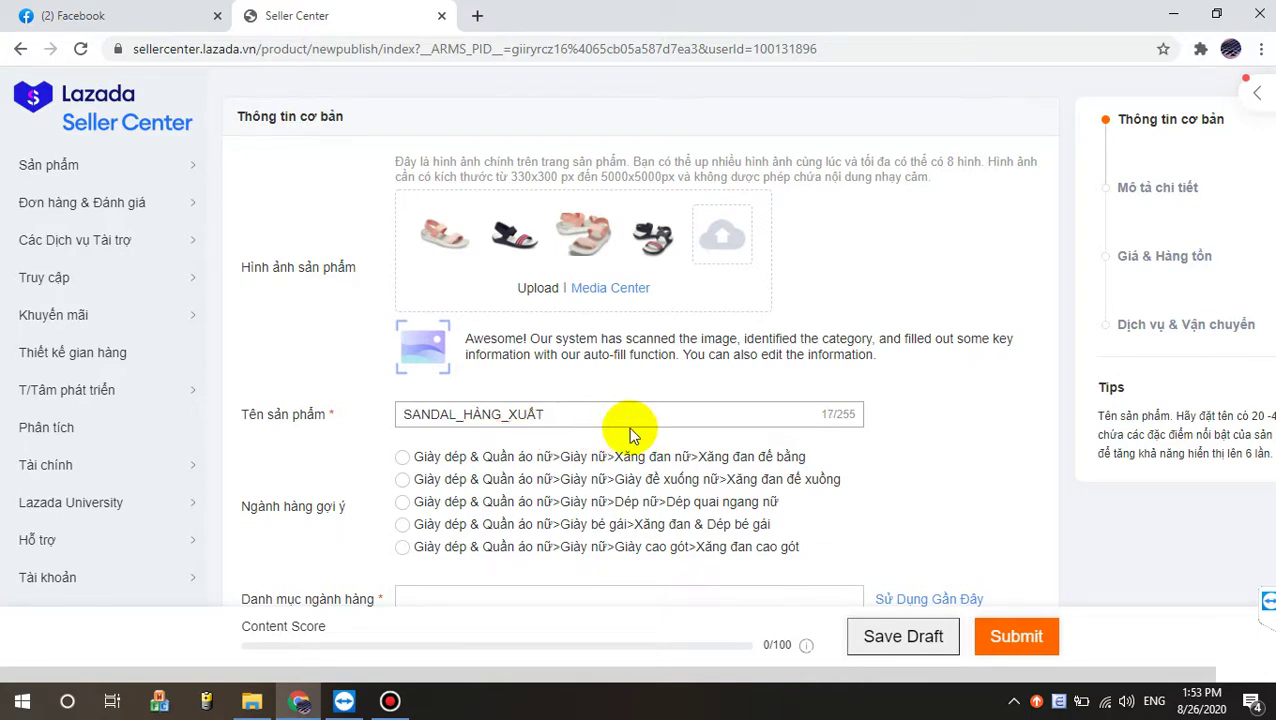
key(BackSpace)
key(Left)
key(Left)
key(Left)
key(Left)
key(BackSpace)
key(Left)
key(Left)
key(Left)
key(Left)
key(Left)
key(BackSpace)
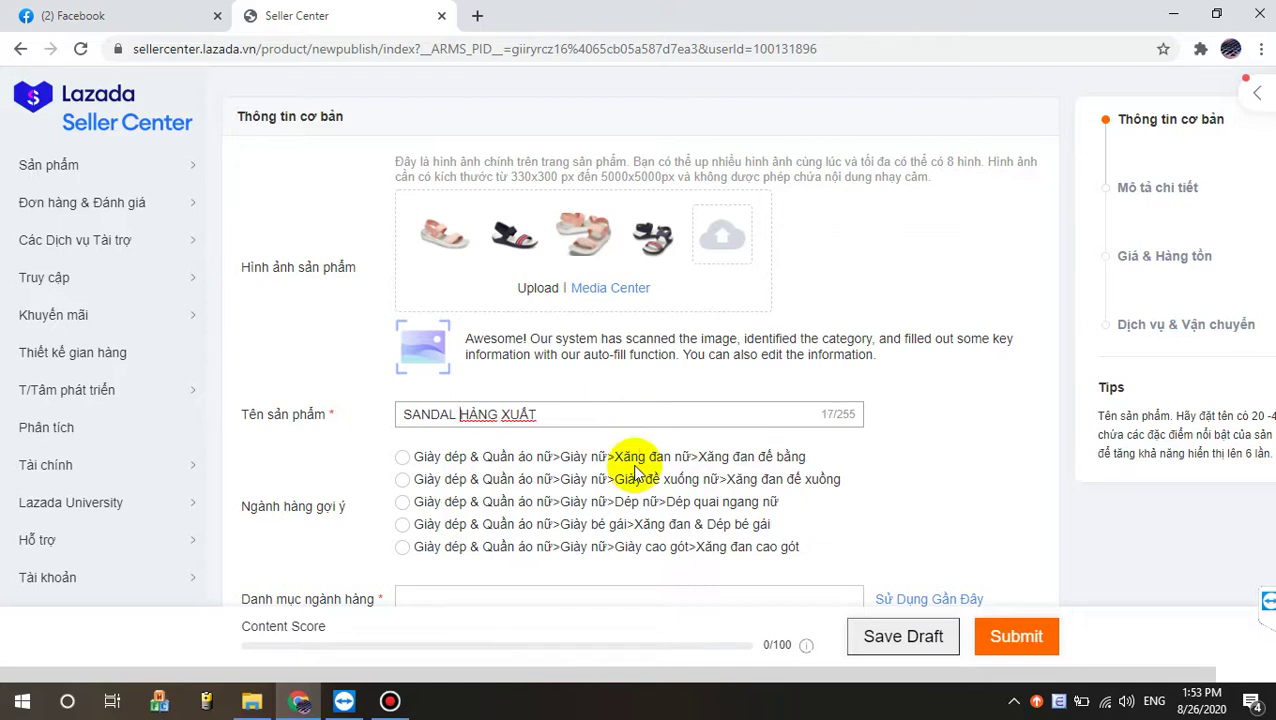
- Choose the suggested category ending in Xăng đan nữ>Xăng đan đế bằng and set the brand to PJ
click(404, 458)
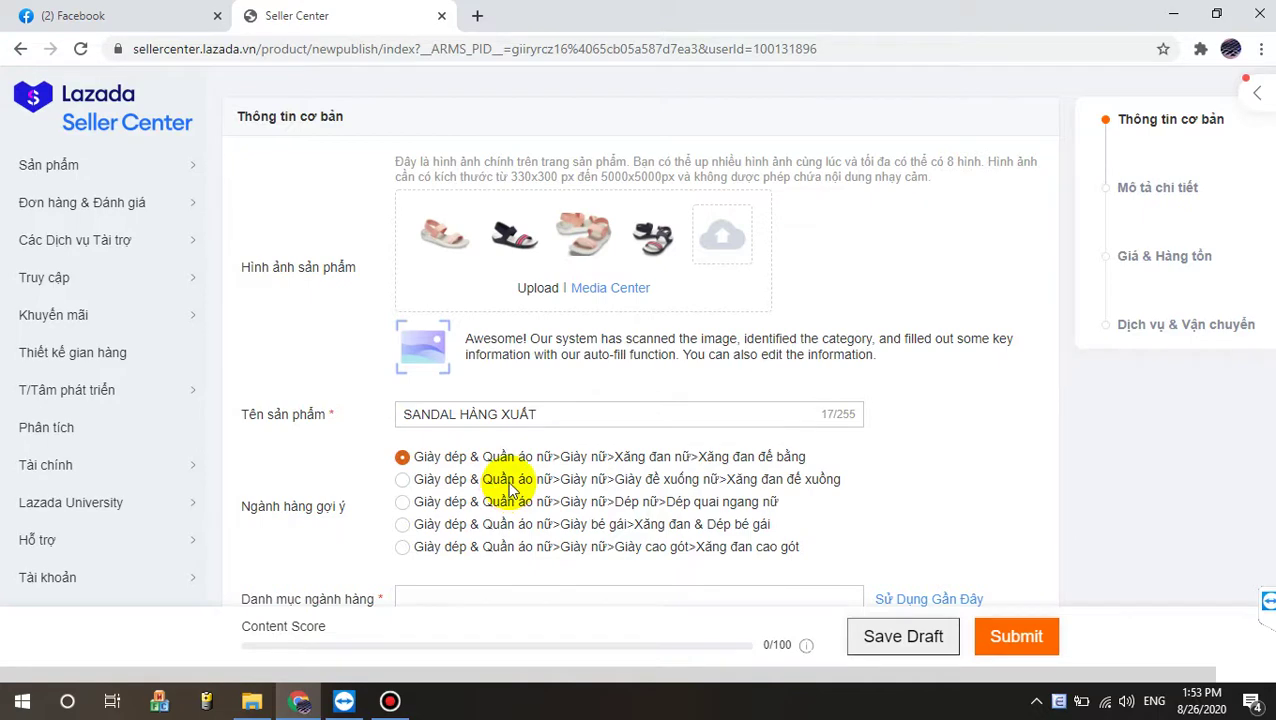
scroll(513, 470, down, 2)
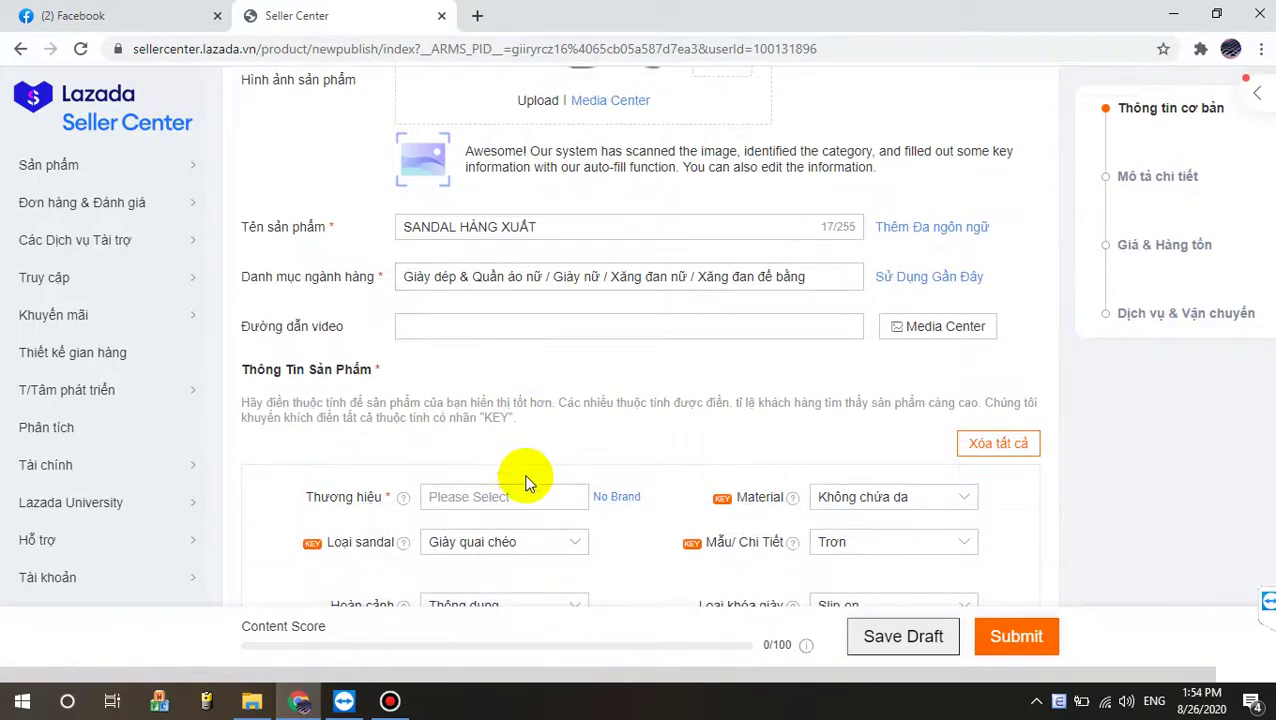
click(531, 497)
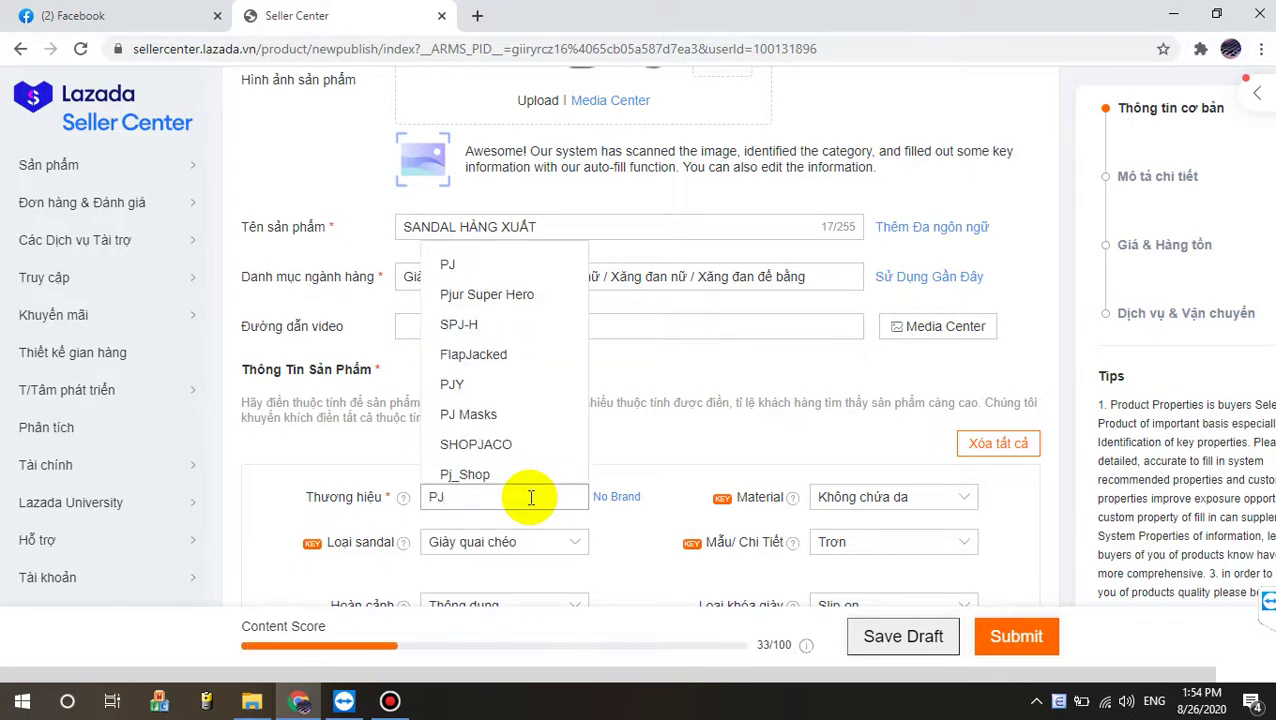
click(449, 263)
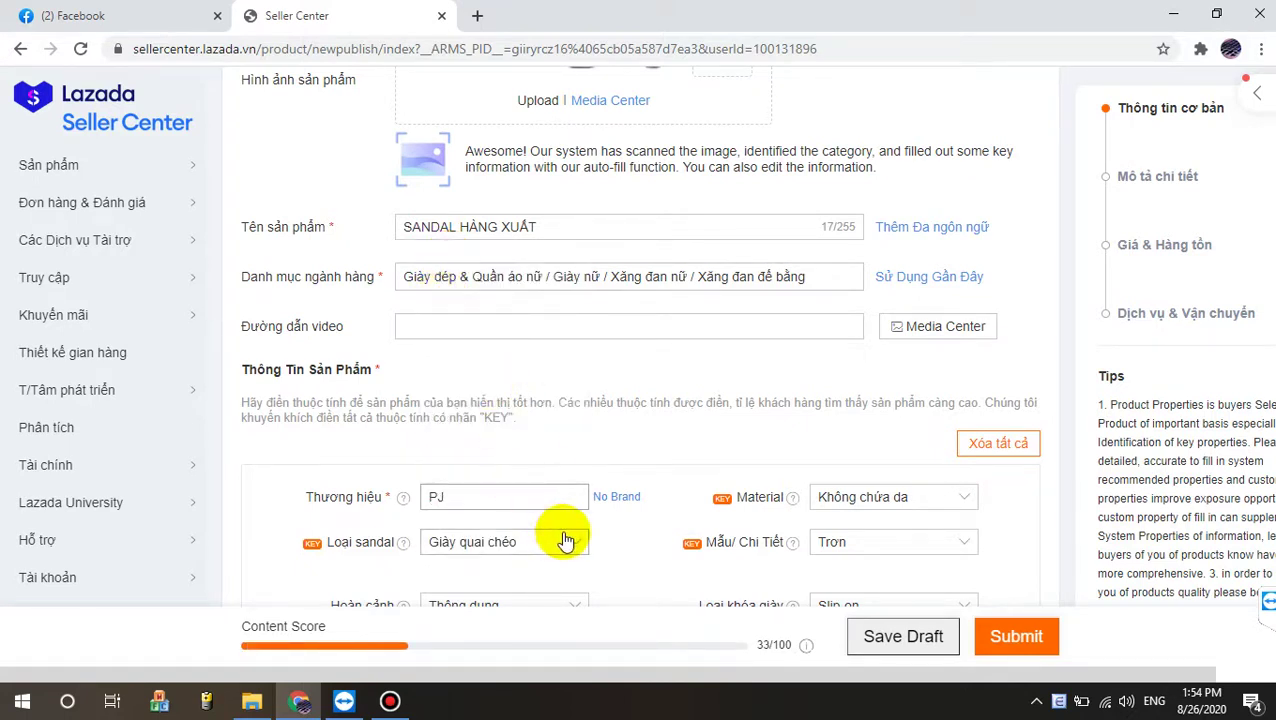
- Copy the sandal post's text from its headline through the Mã: 39 EVY line on Facebook into the Đặc điểm nổi bật description
scroll(567, 531, down, 2)
scroll(567, 531, down, 4)
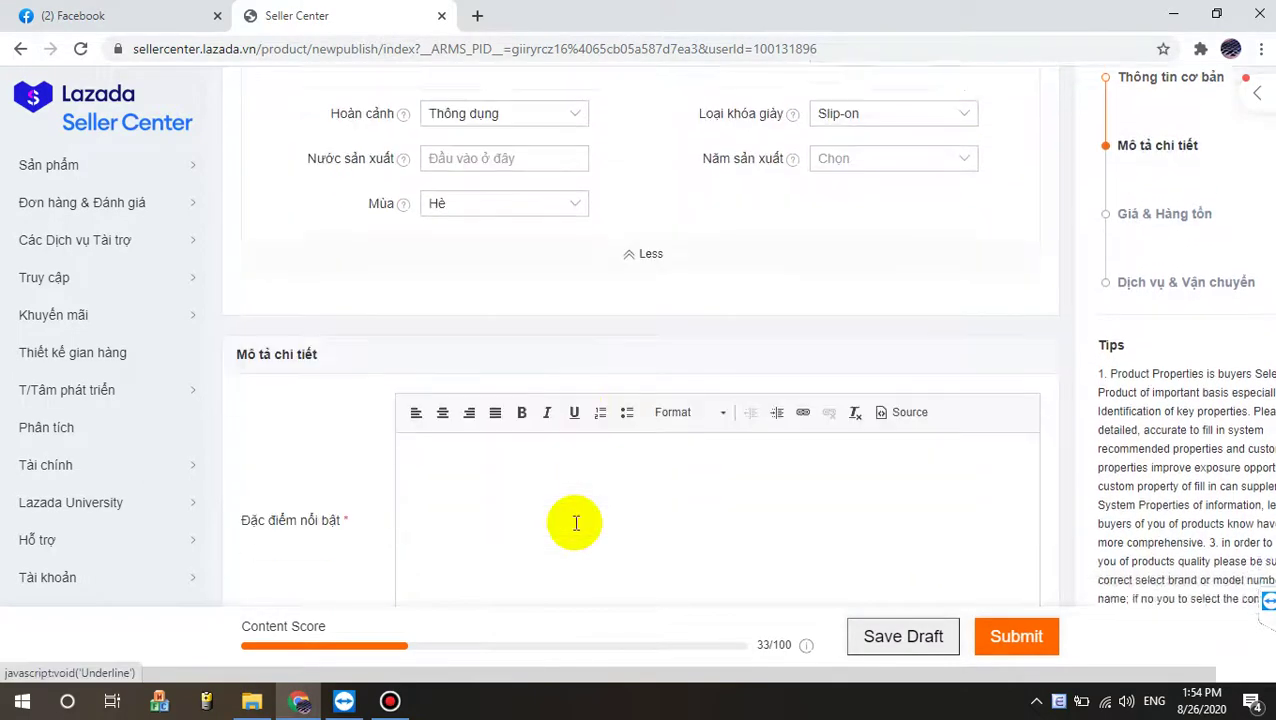
click(481, 389)
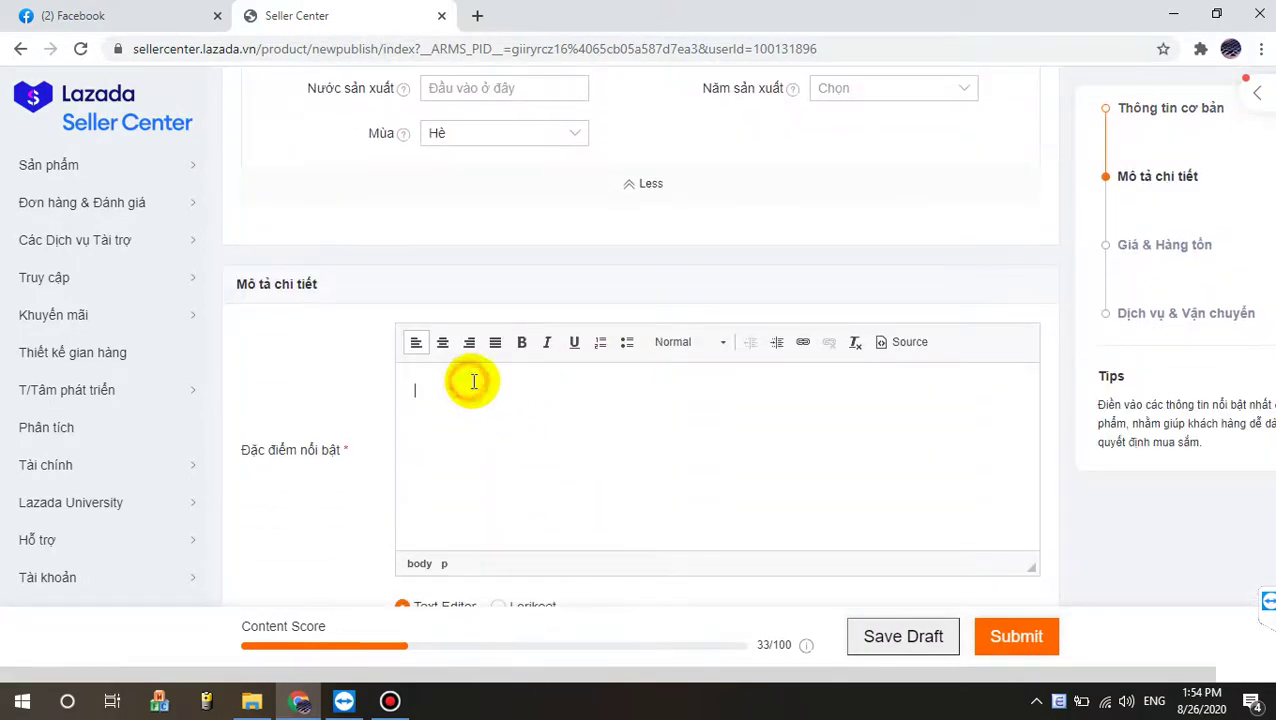
click(180, 12)
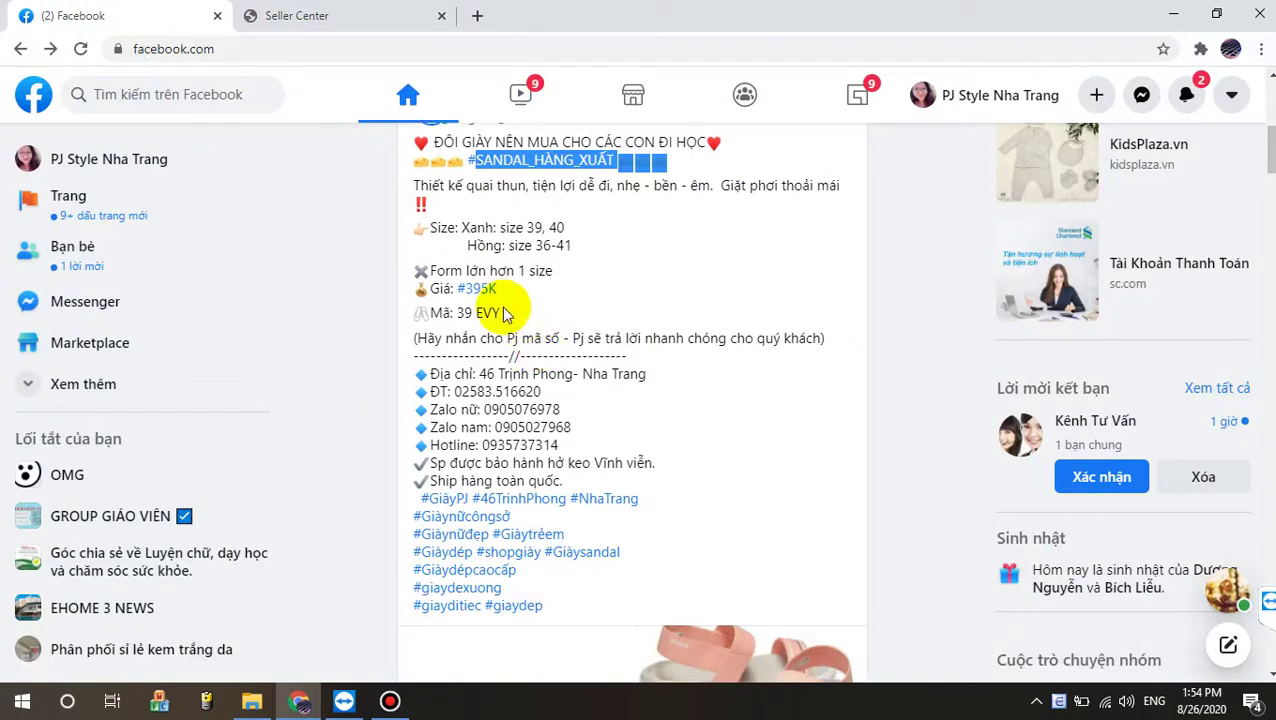
drag(508, 316, 418, 157)
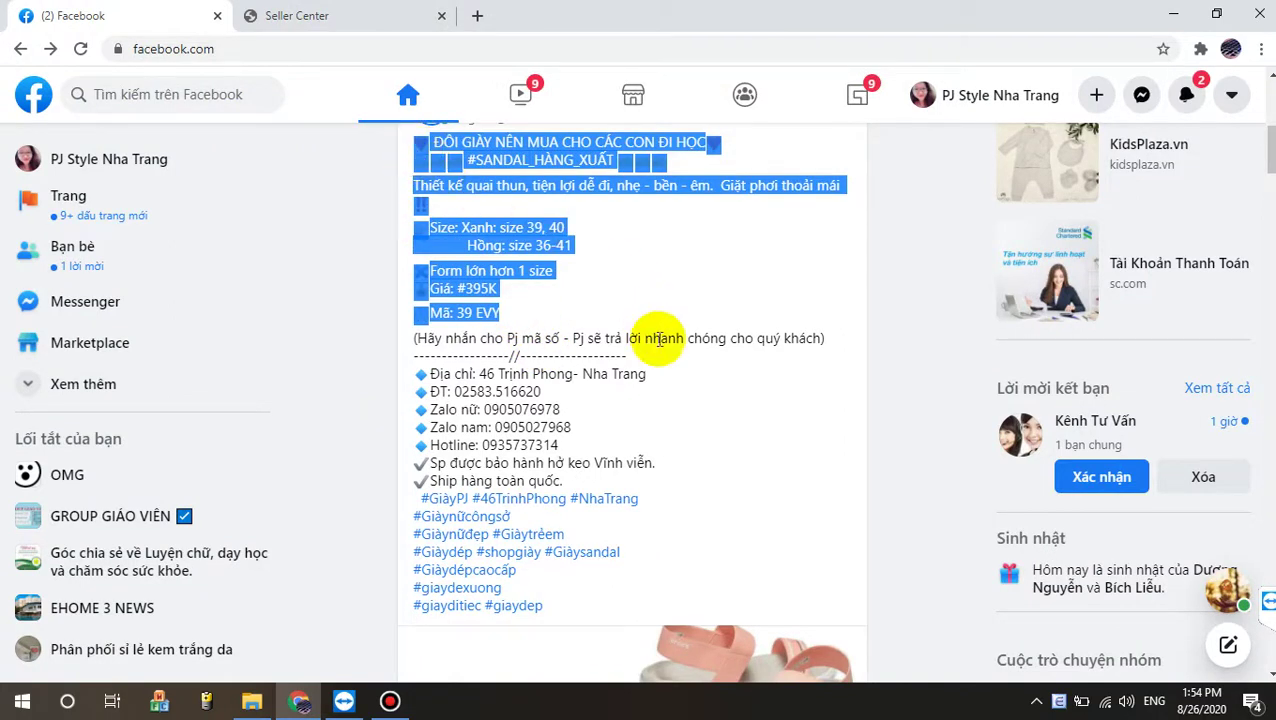
click(338, 14)
click(480, 468)
key(ctrl+v)
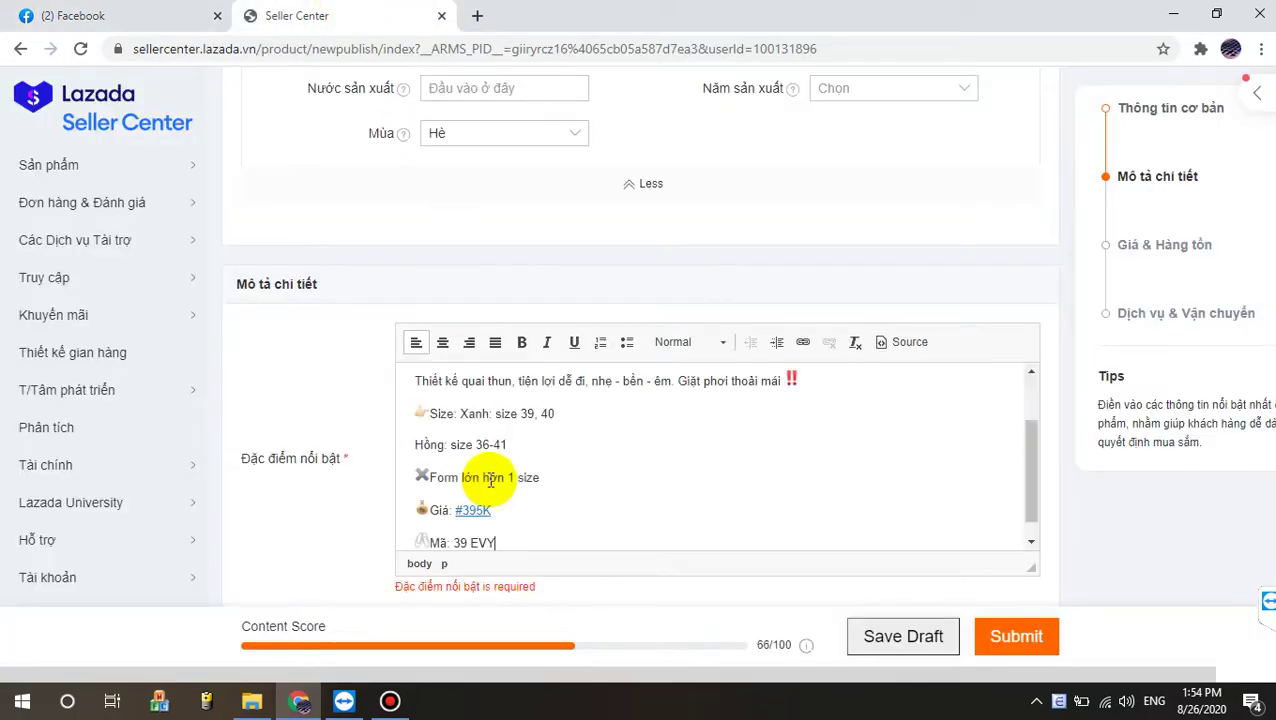
- Delete the whole price line, including its icon, from the Đặc điểm nổi bật description and check the remaining text
drag(494, 512, 424, 515)
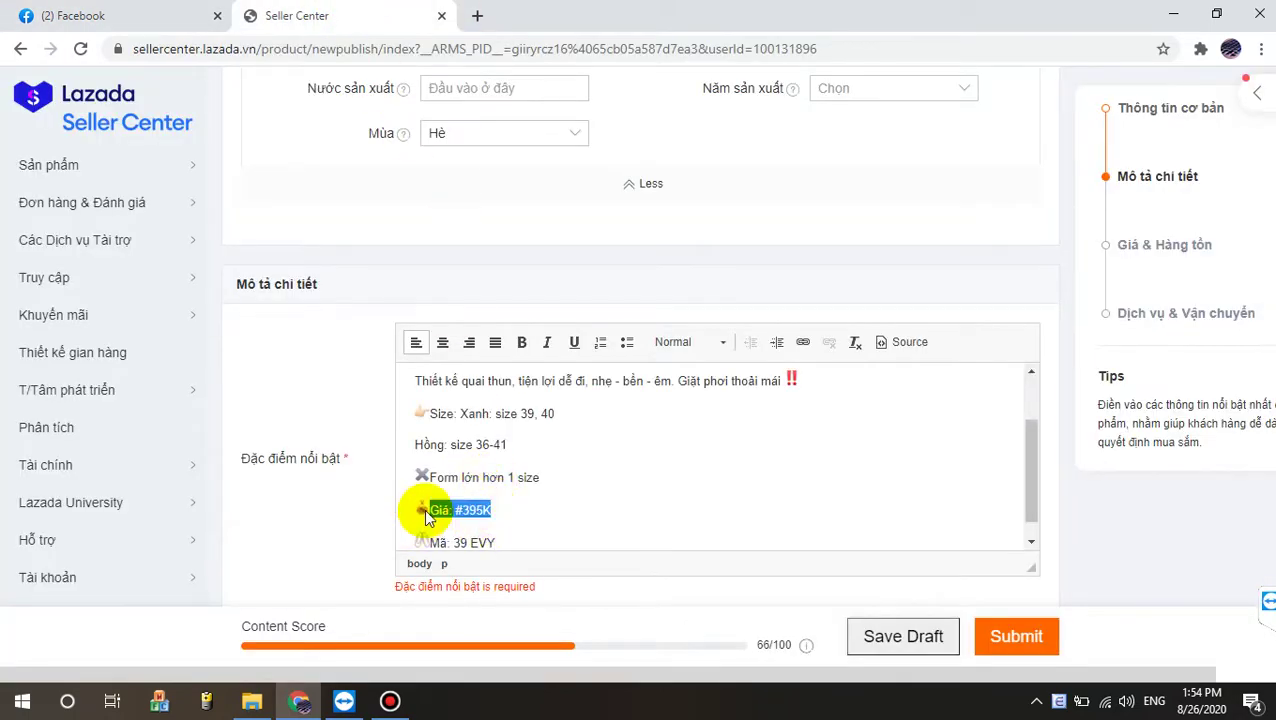
key(BackSpace)
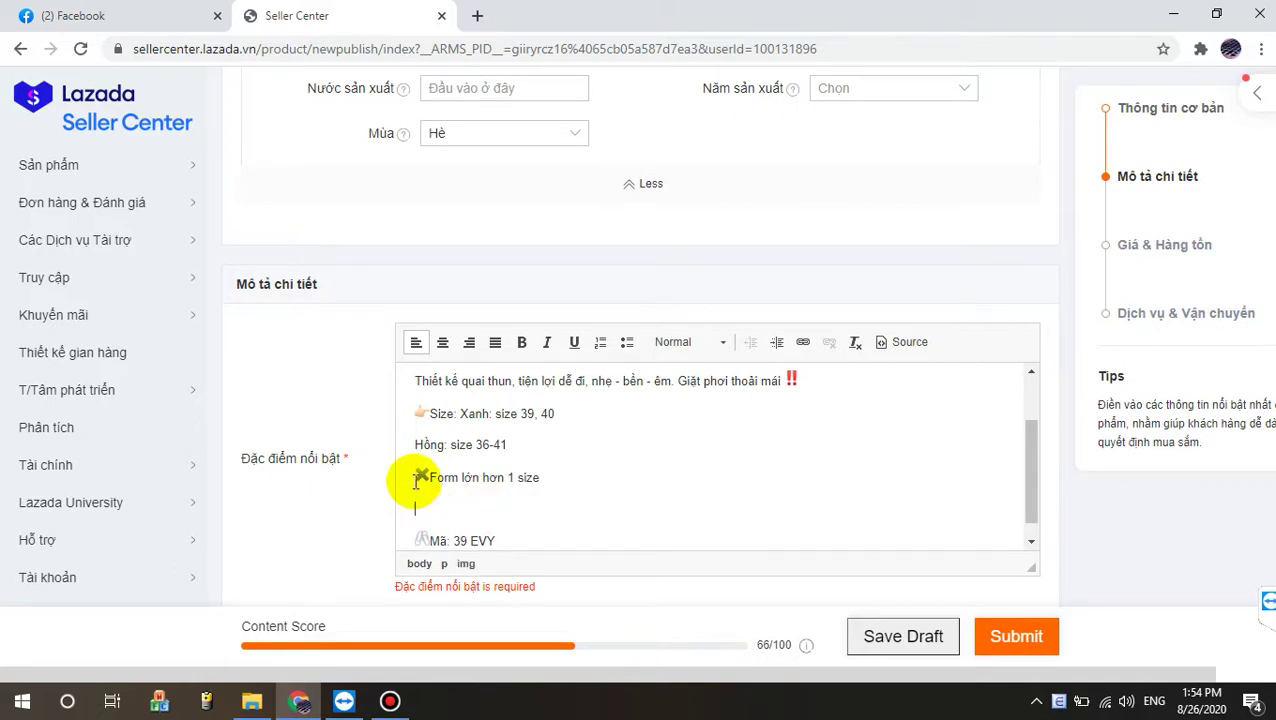
key(BackSpace)
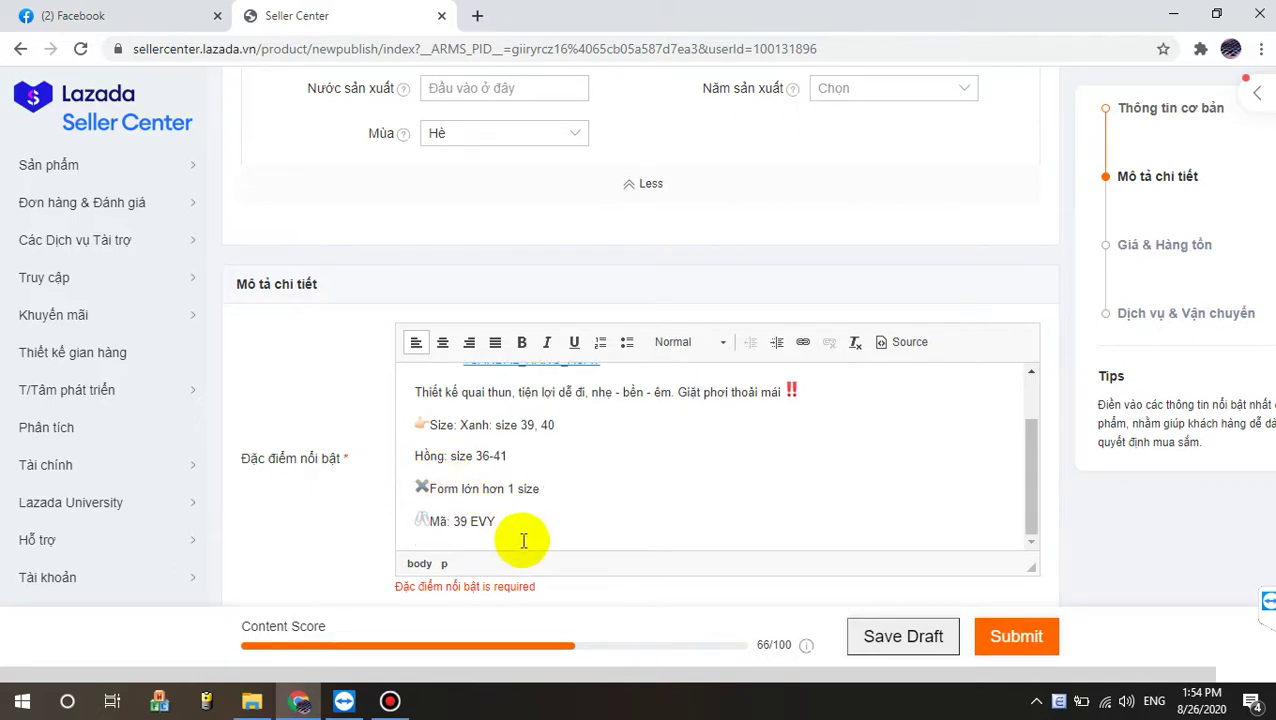
scroll(648, 471, up, 2)
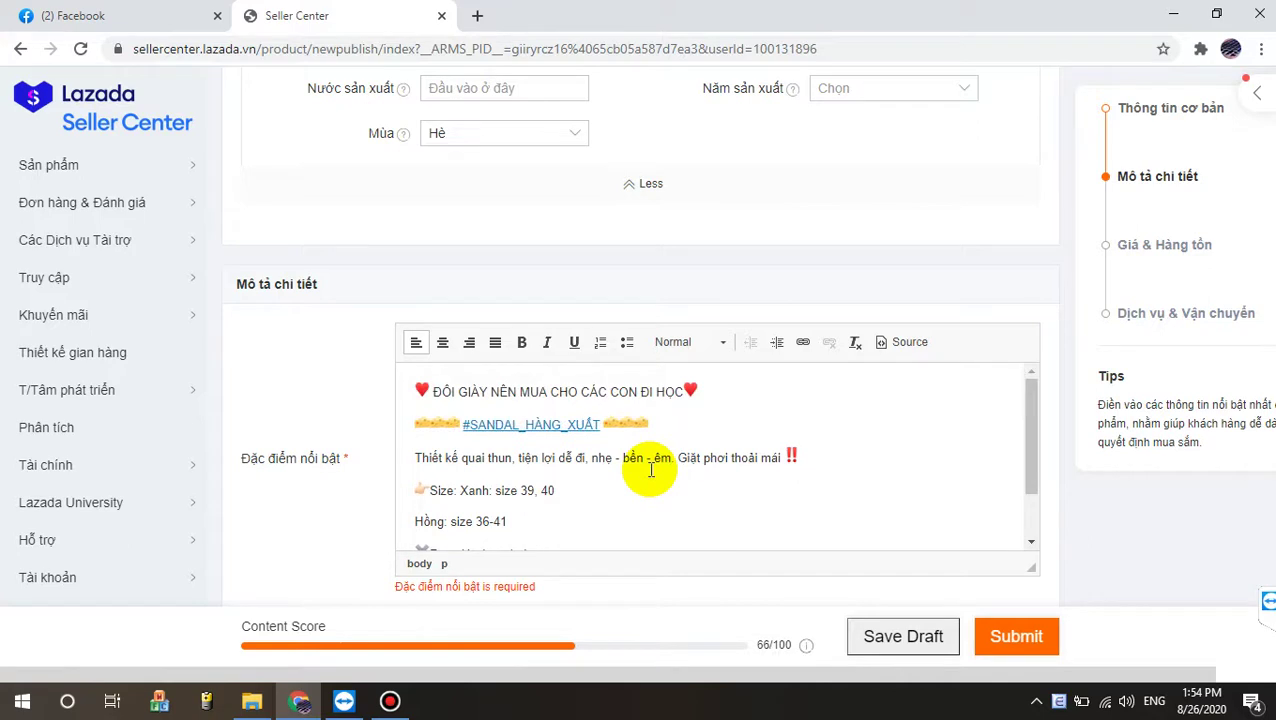
scroll(651, 471, down, 2)
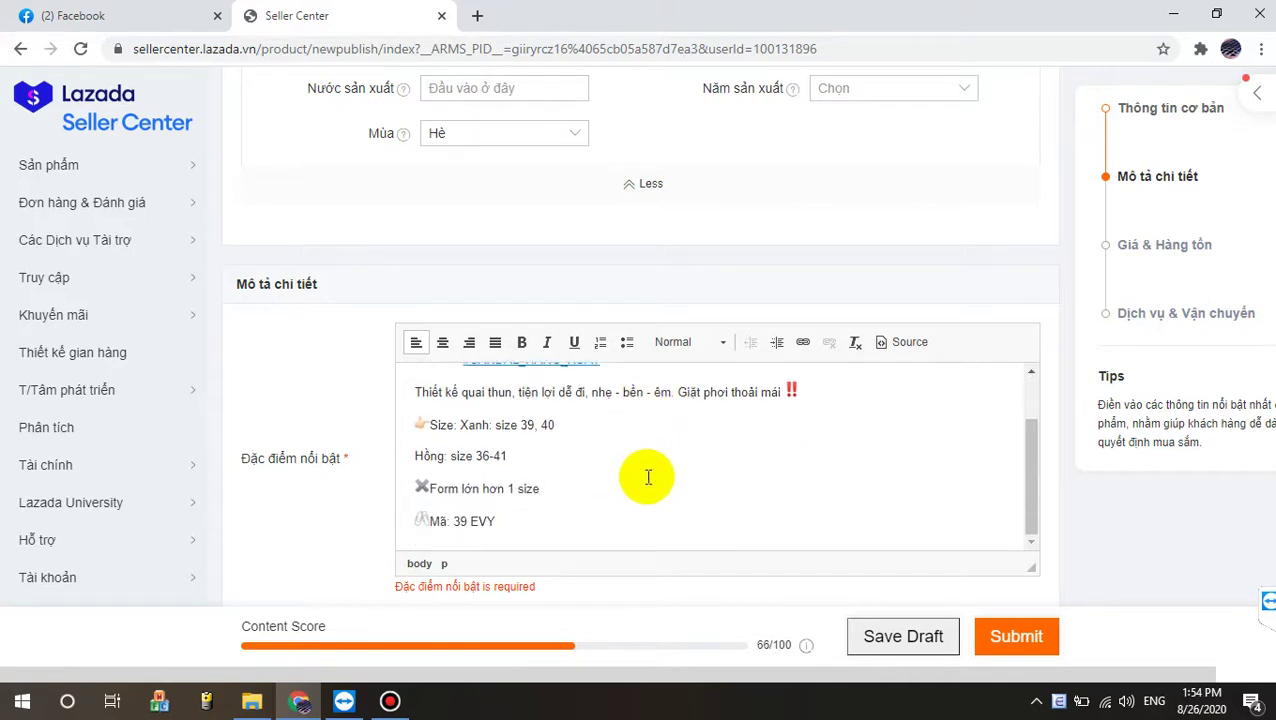
- Set the first colour group under Giá & Hàng tồn to Màu xanh đậm, dismissing the TeamViewer sponsored-session notice
scroll(648, 477, down, 4)
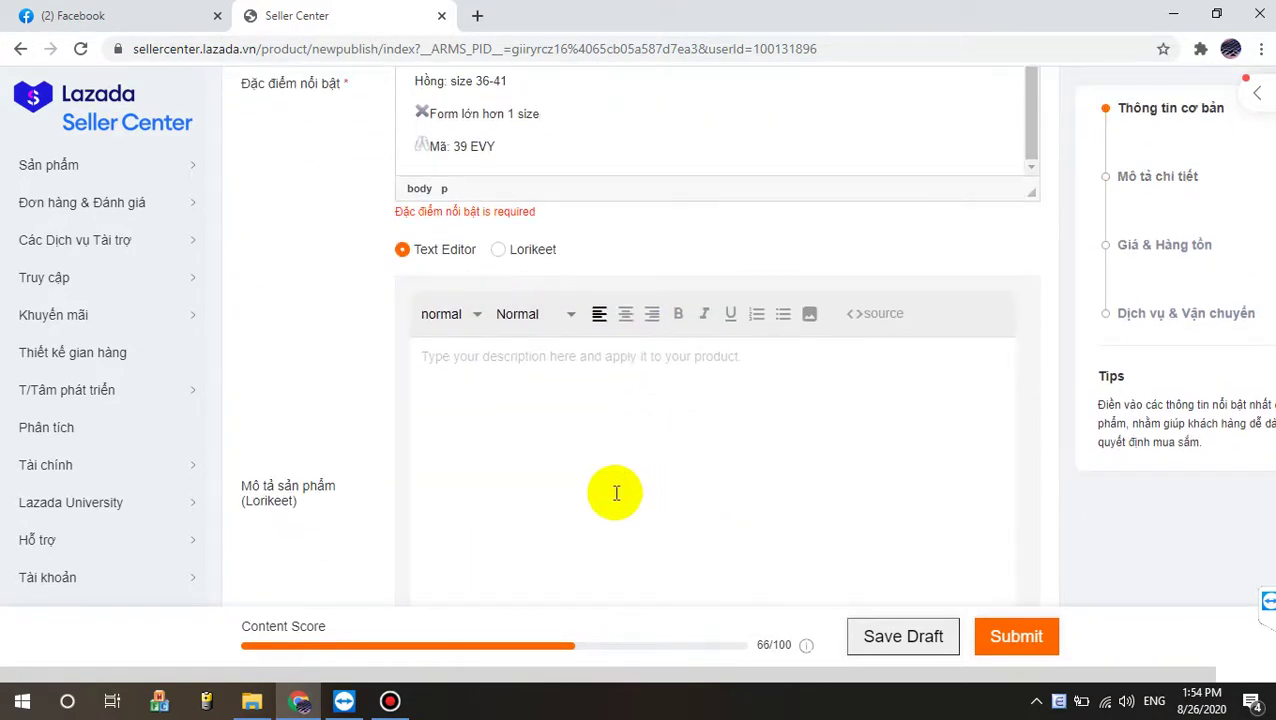
scroll(616, 492, down, 6)
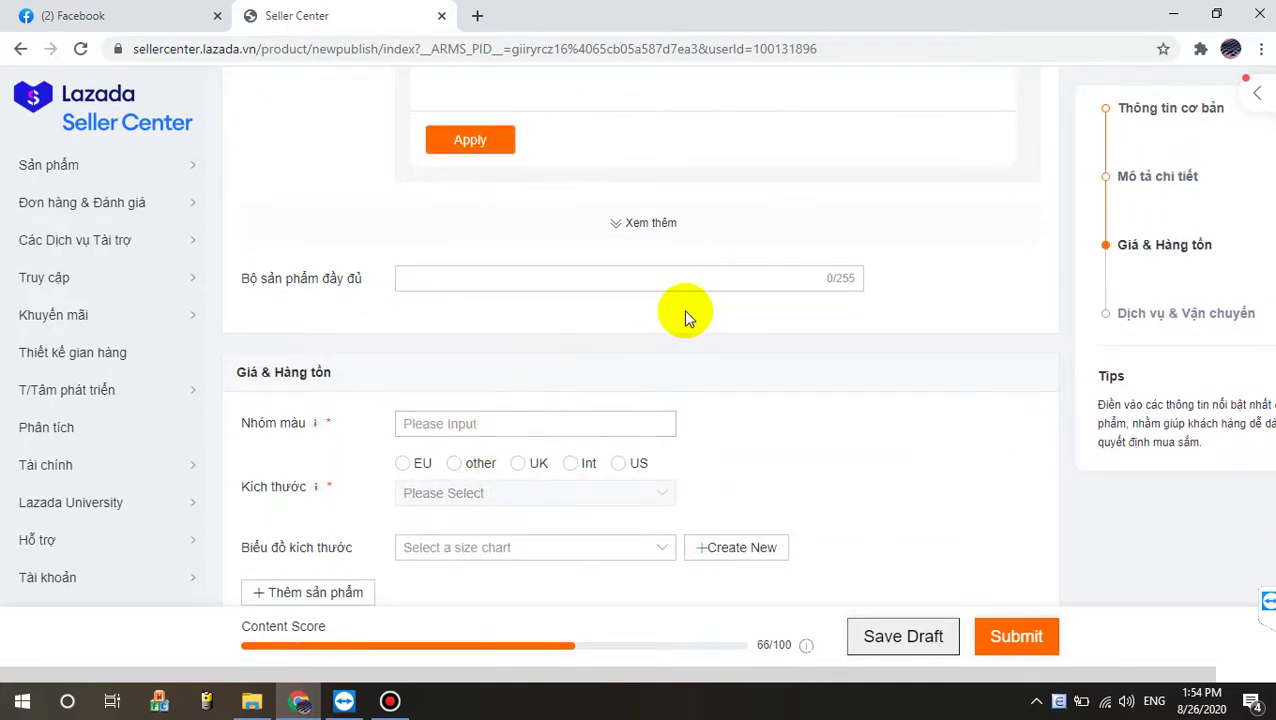
scroll(683, 309, up, 9)
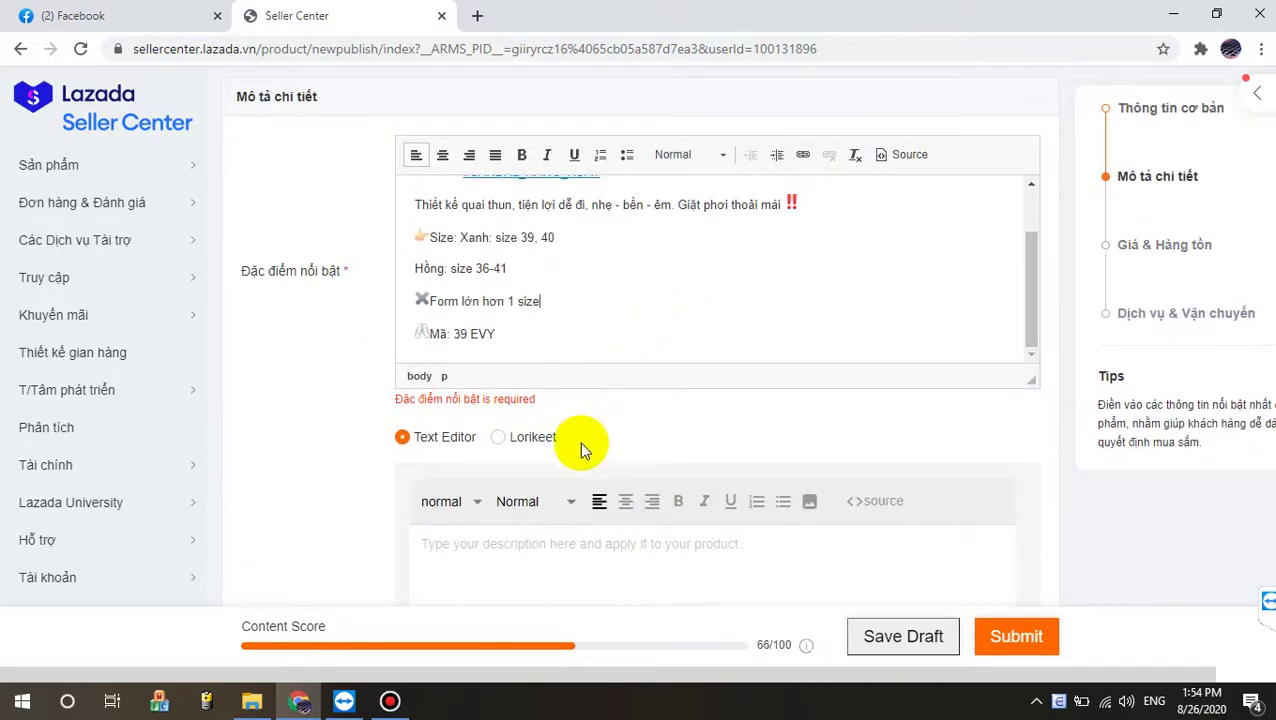
scroll(577, 446, down, 9)
click(441, 421)
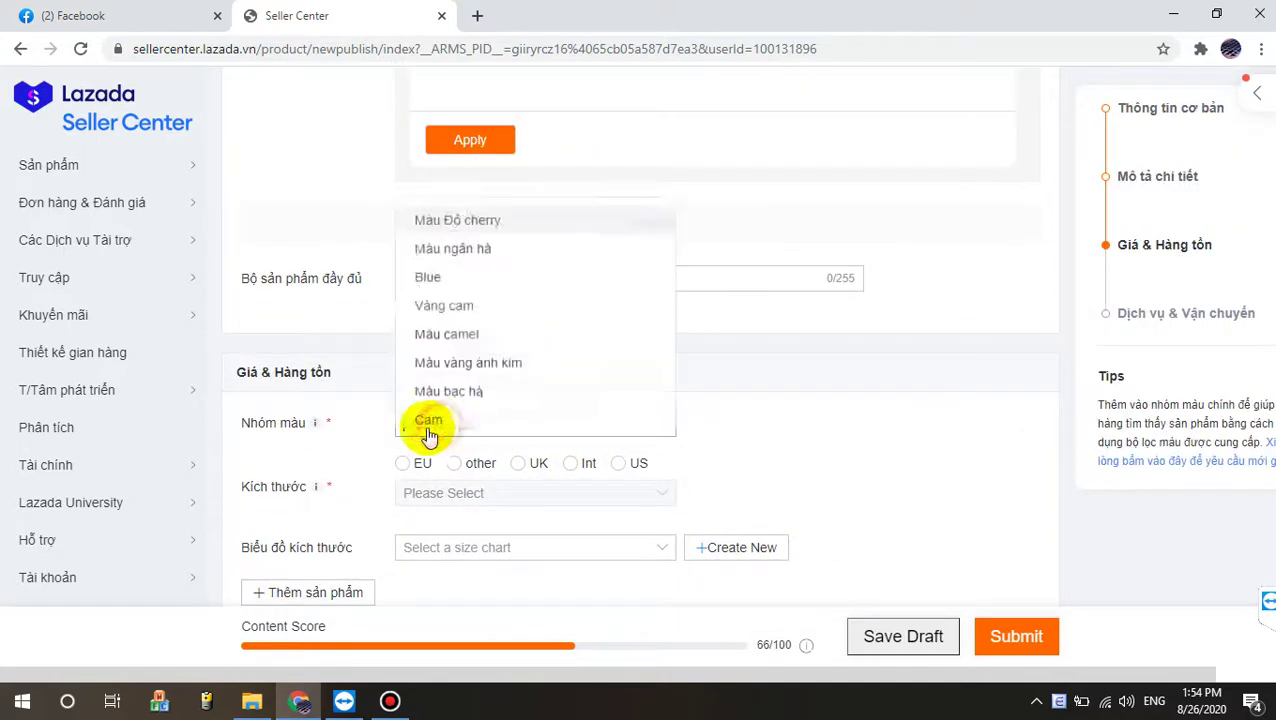
text(ma)
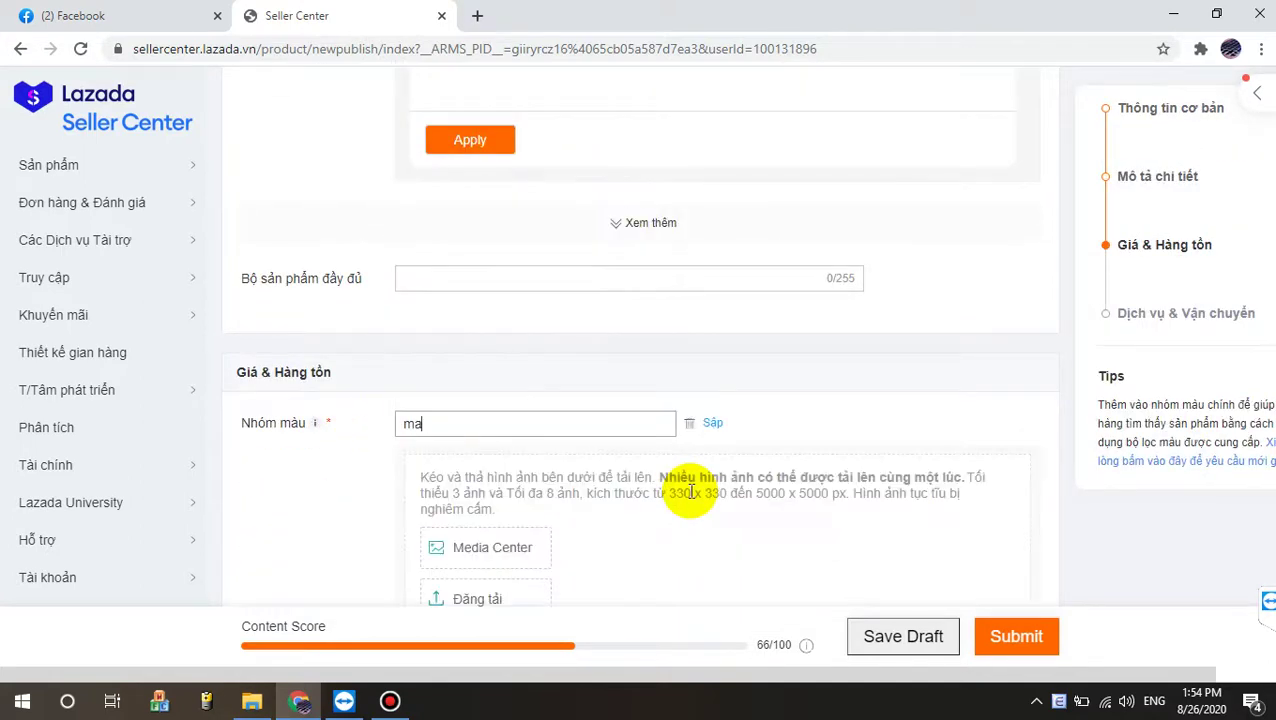
key(BackSpace)
key(BackSpace)
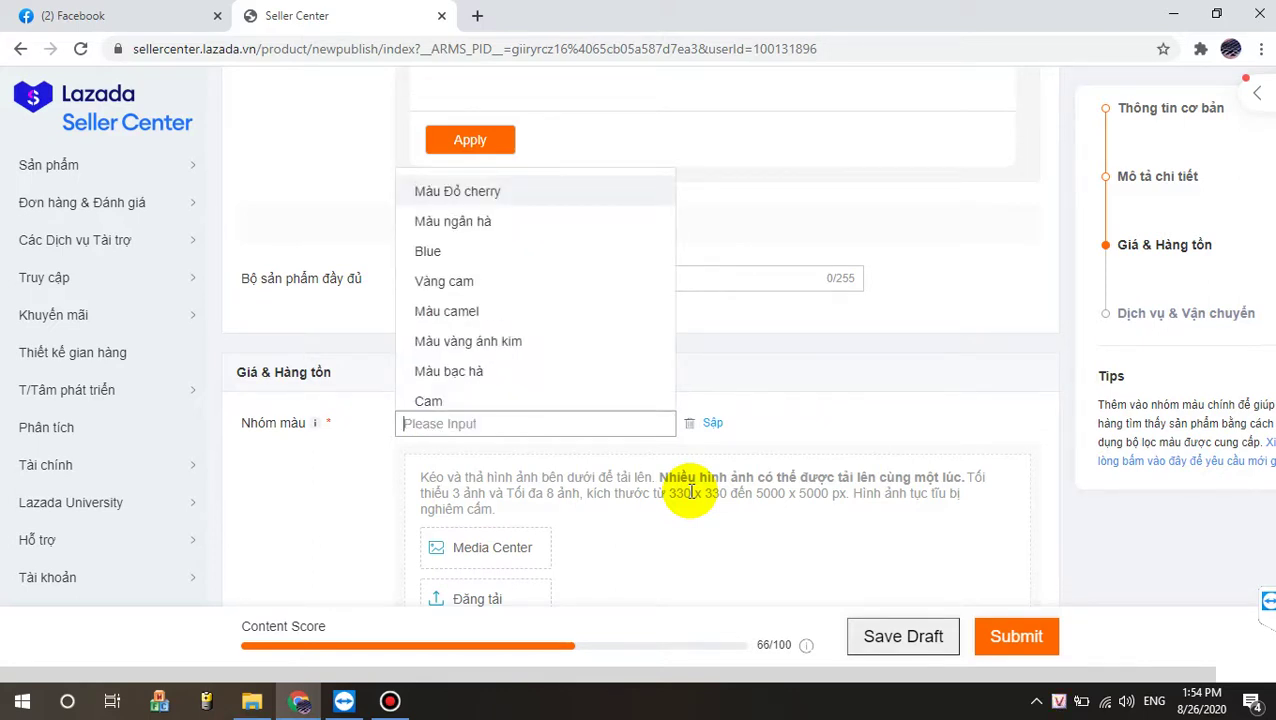
text(Màu)
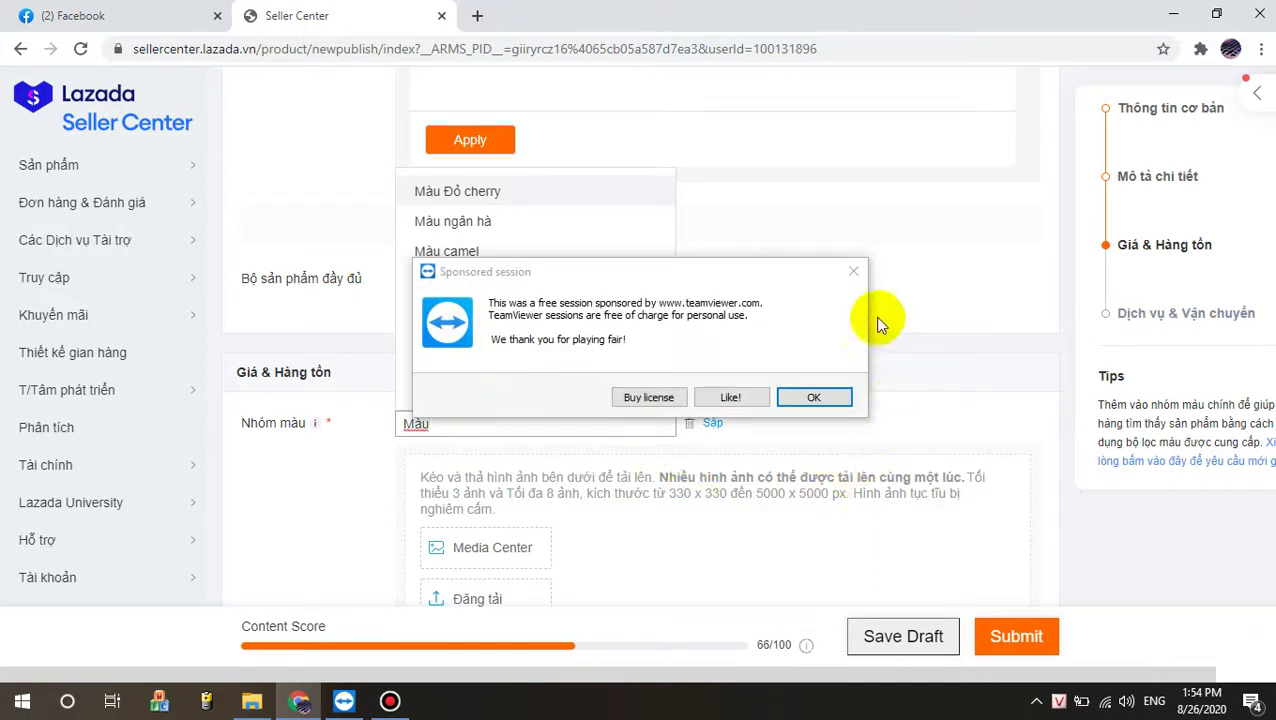
click(856, 272)
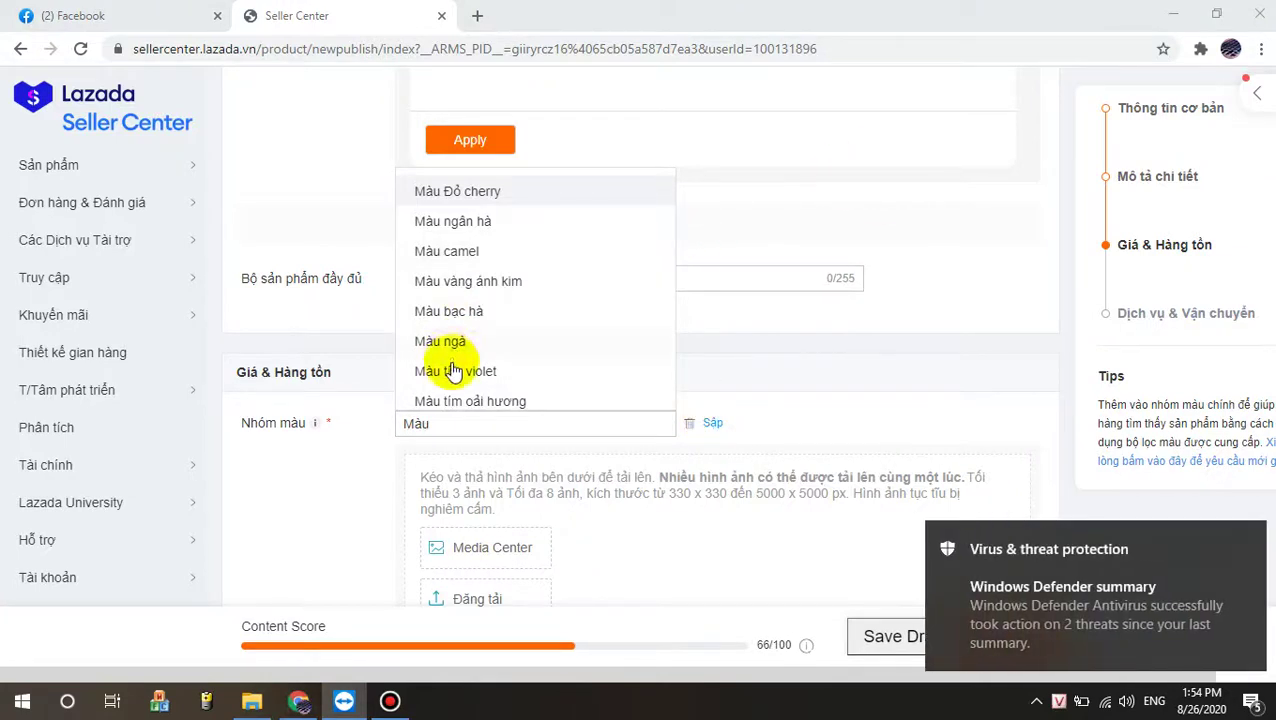
click(436, 423)
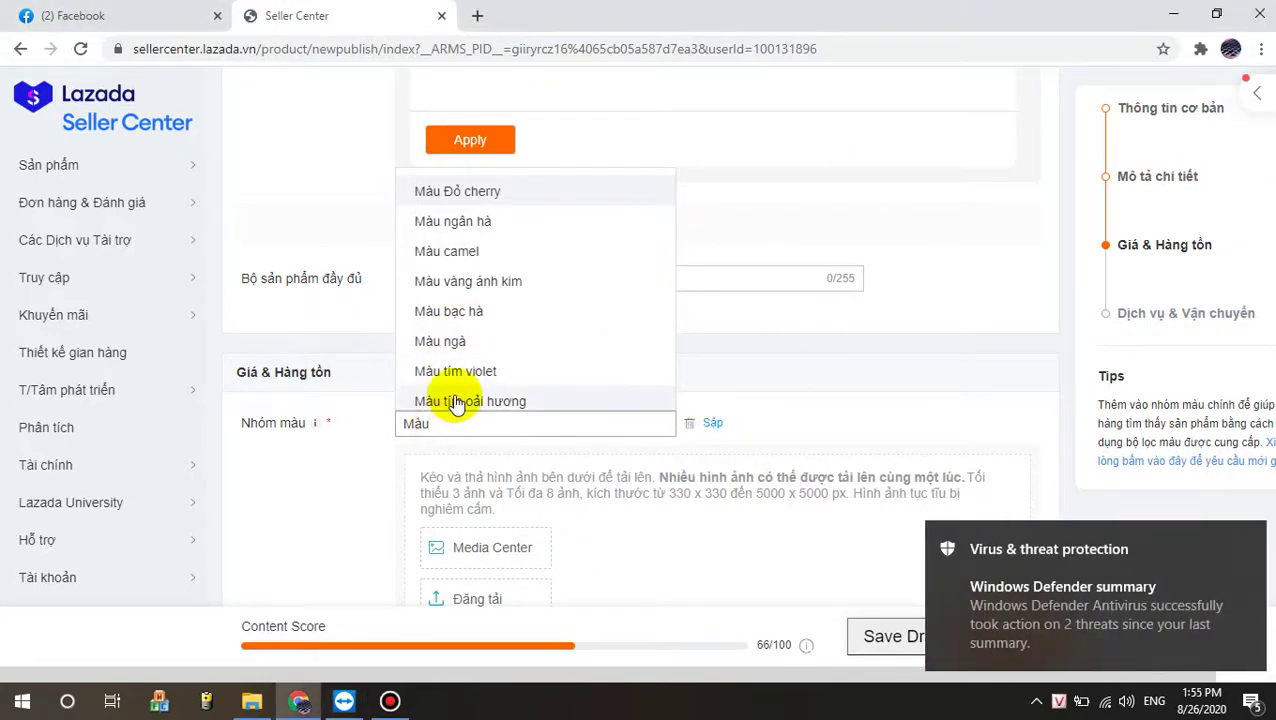
text(Xanh)
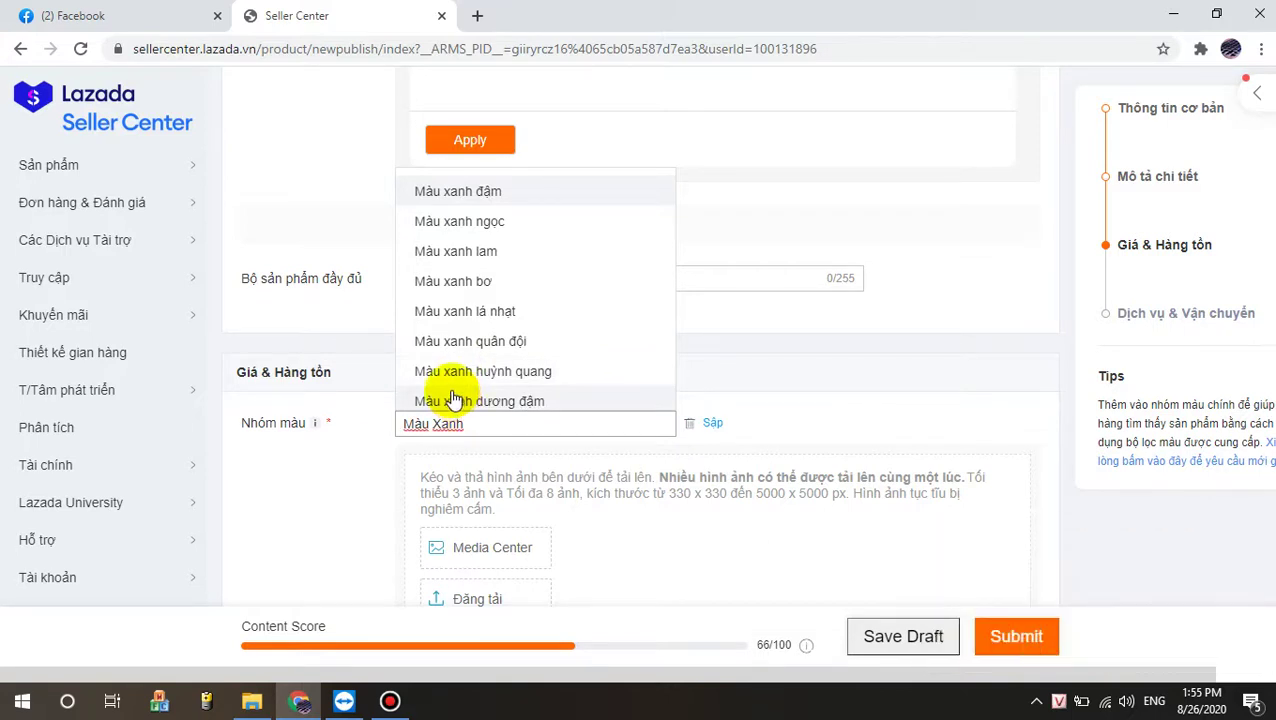
click(488, 193)
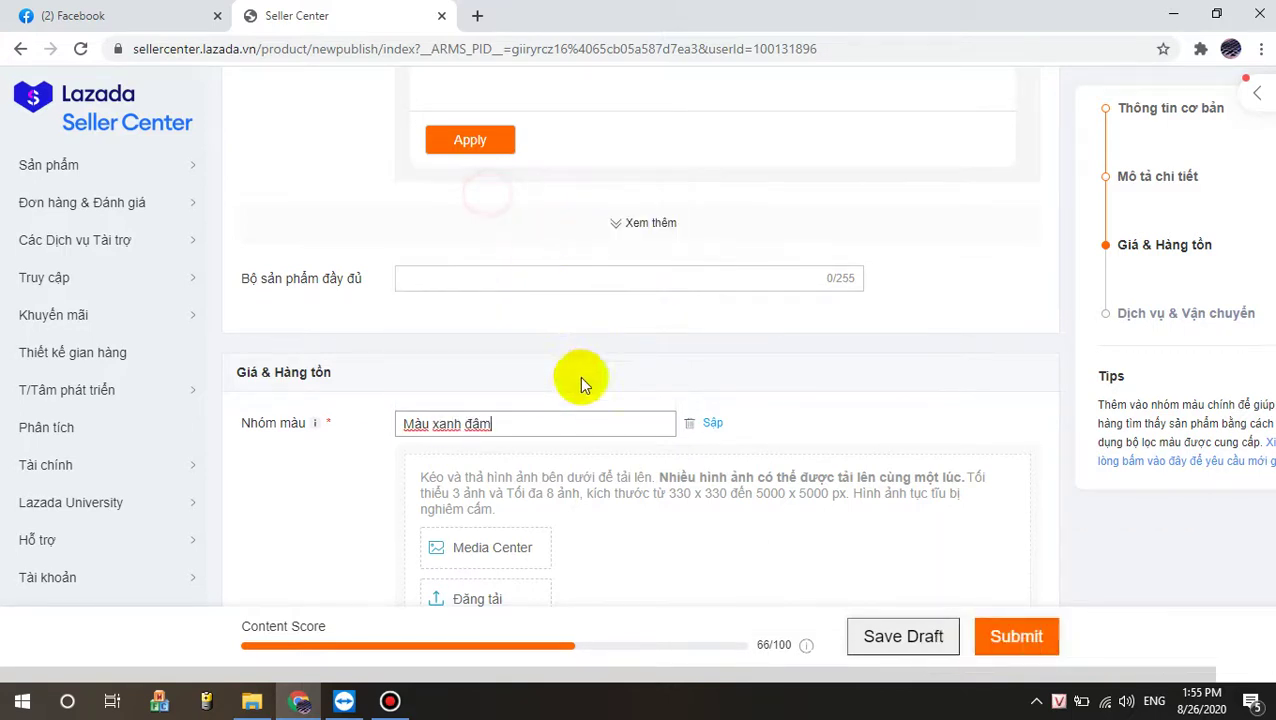
- Upload nu.jpg, nu1.jpg, nu2.jpg and nu3.jpg for the Màu xanh đậm colour and enable Sử dụng hình thumbnail khác
scroll(541, 470, down, 2)
click(478, 408)
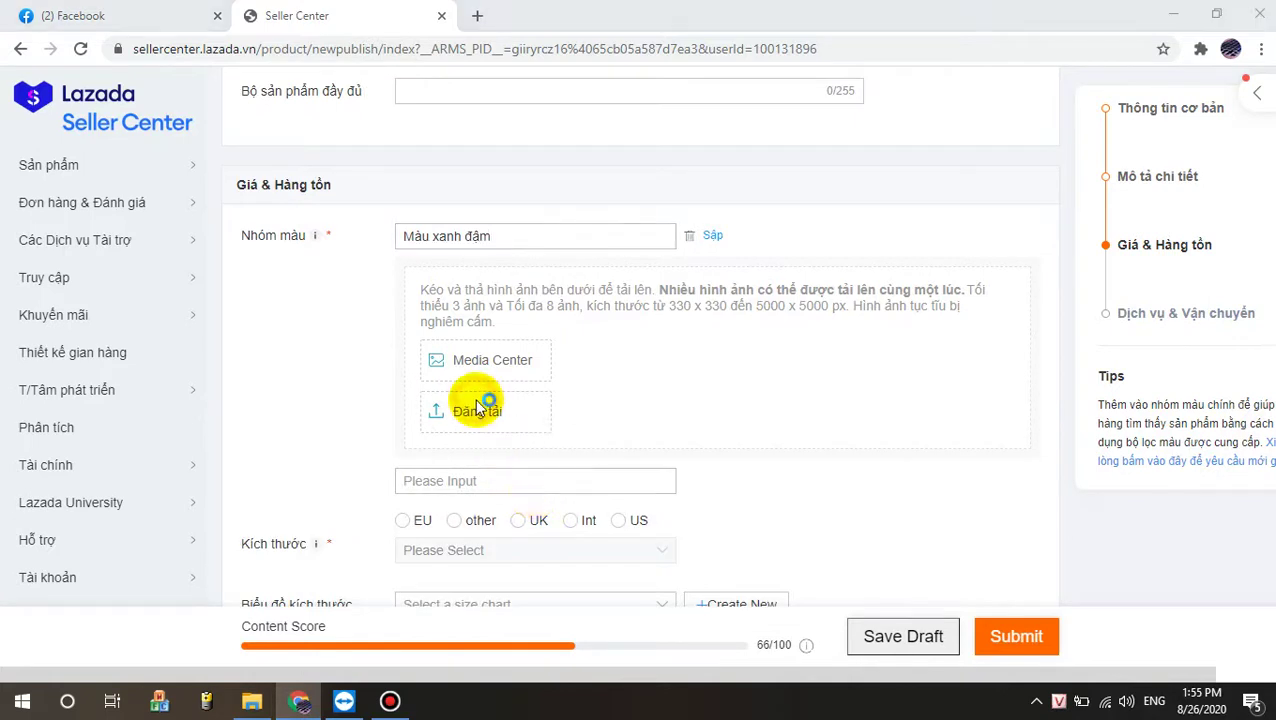
click(248, 172)
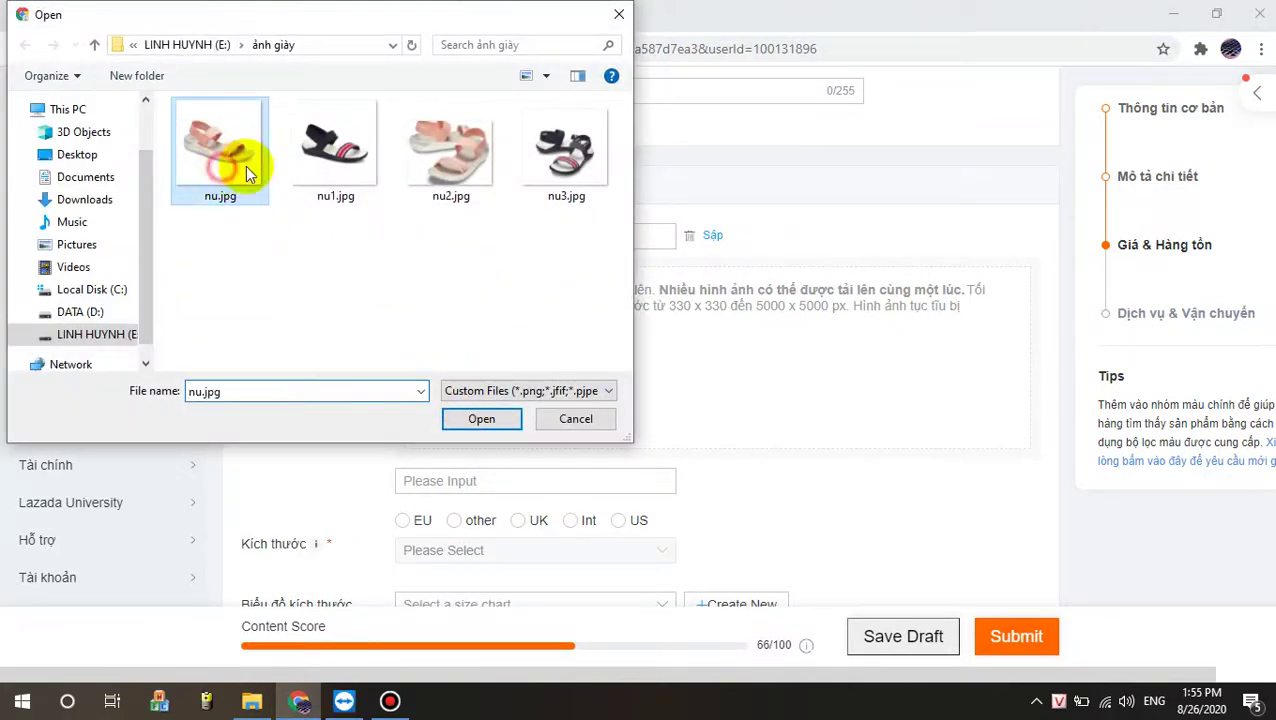
key(ctrl+a)
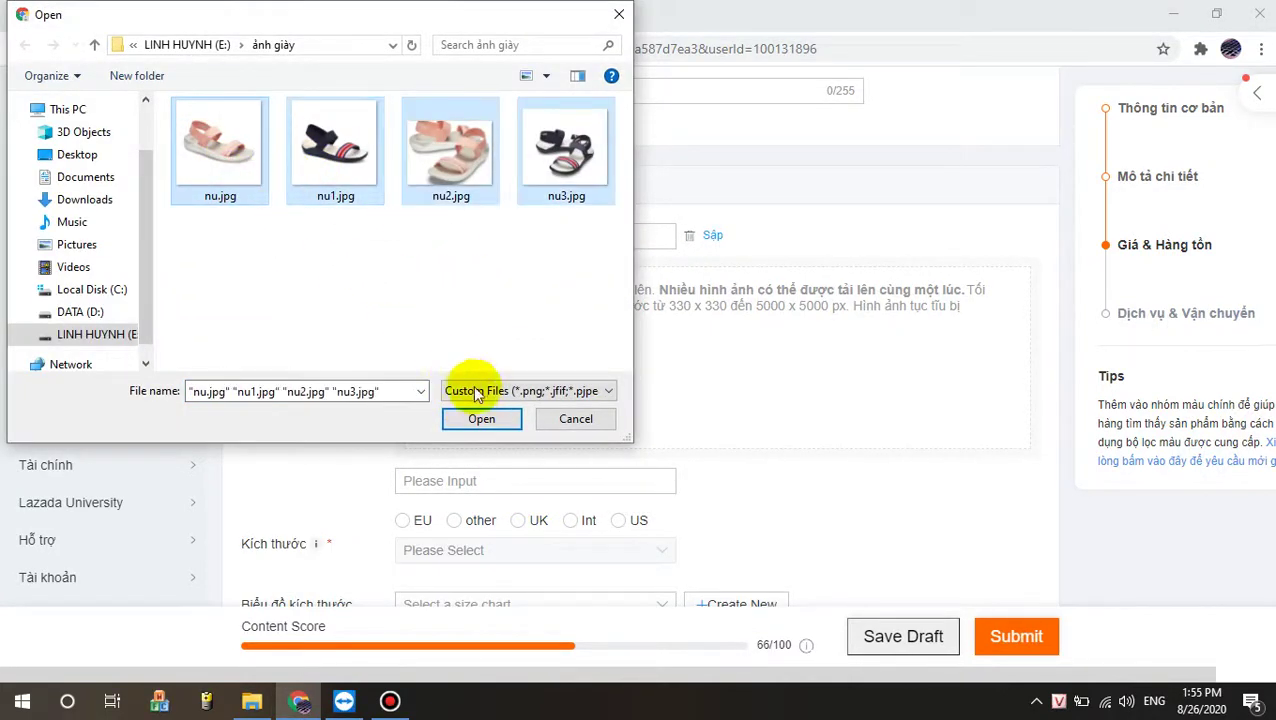
click(479, 419)
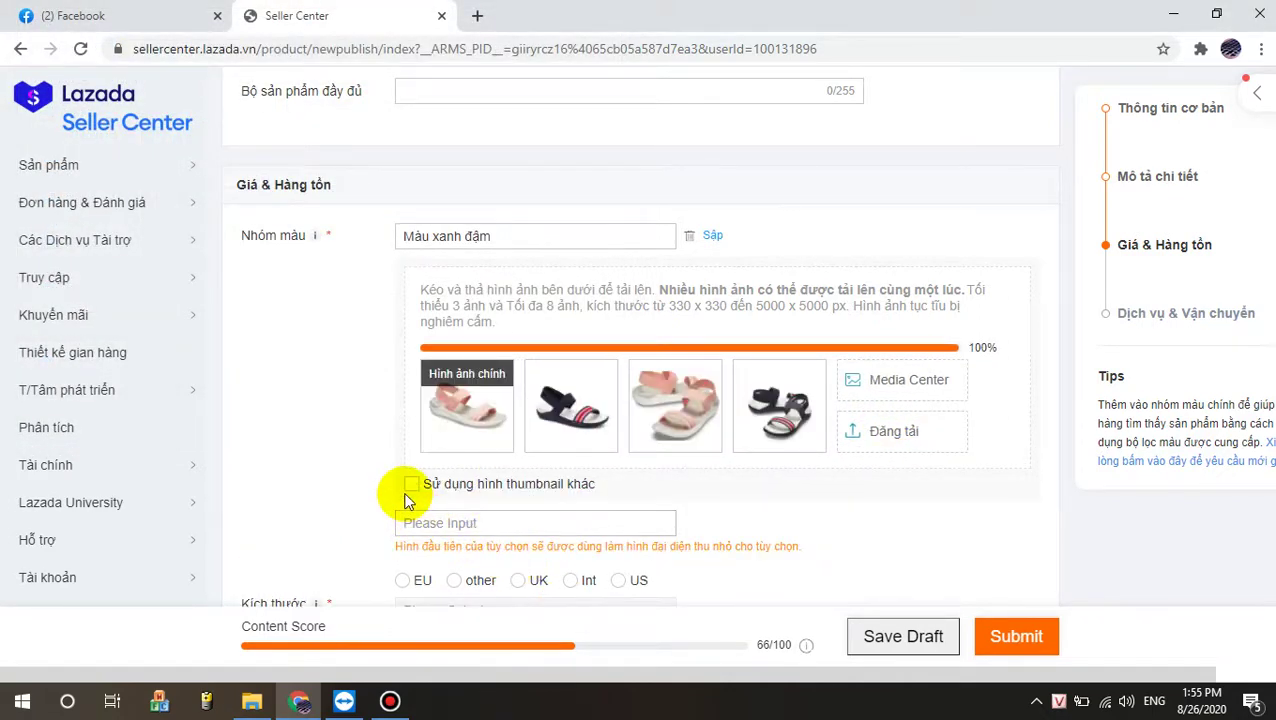
click(412, 466)
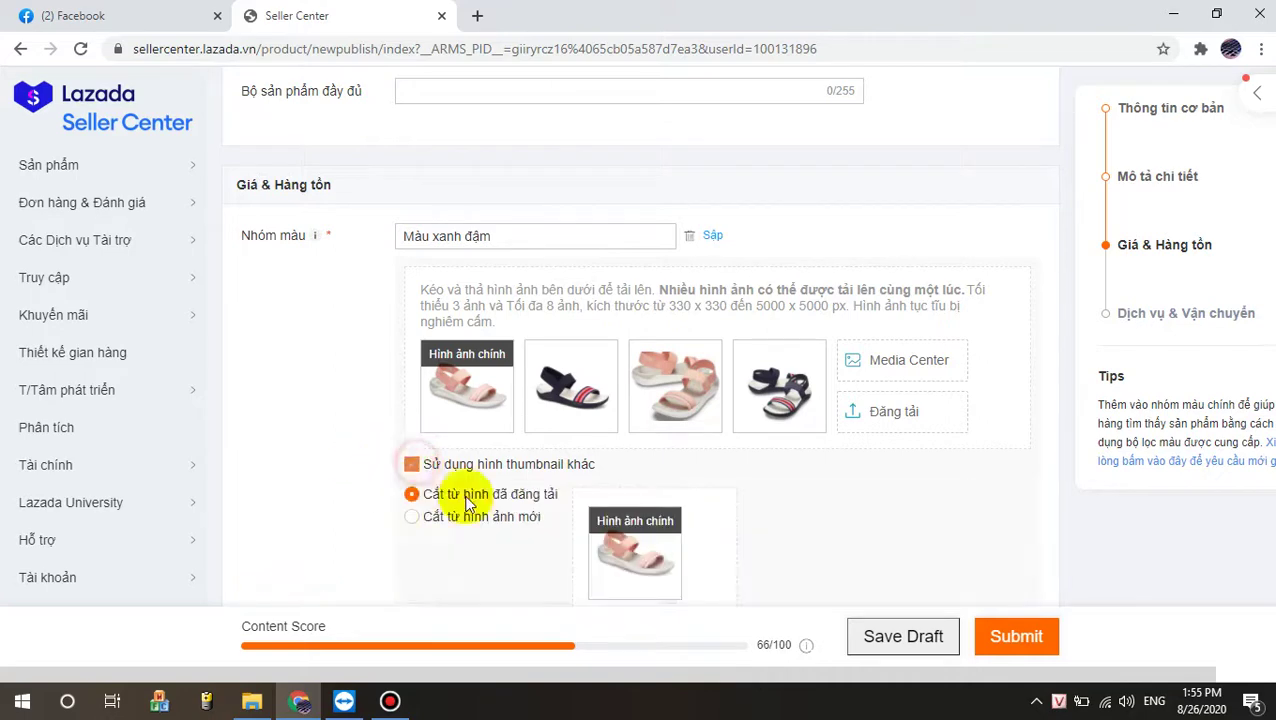
- Add Màu hồng as the second colour group and make the dark sandal photo the main image of Màu xanh đậm
scroll(425, 495, down, 2)
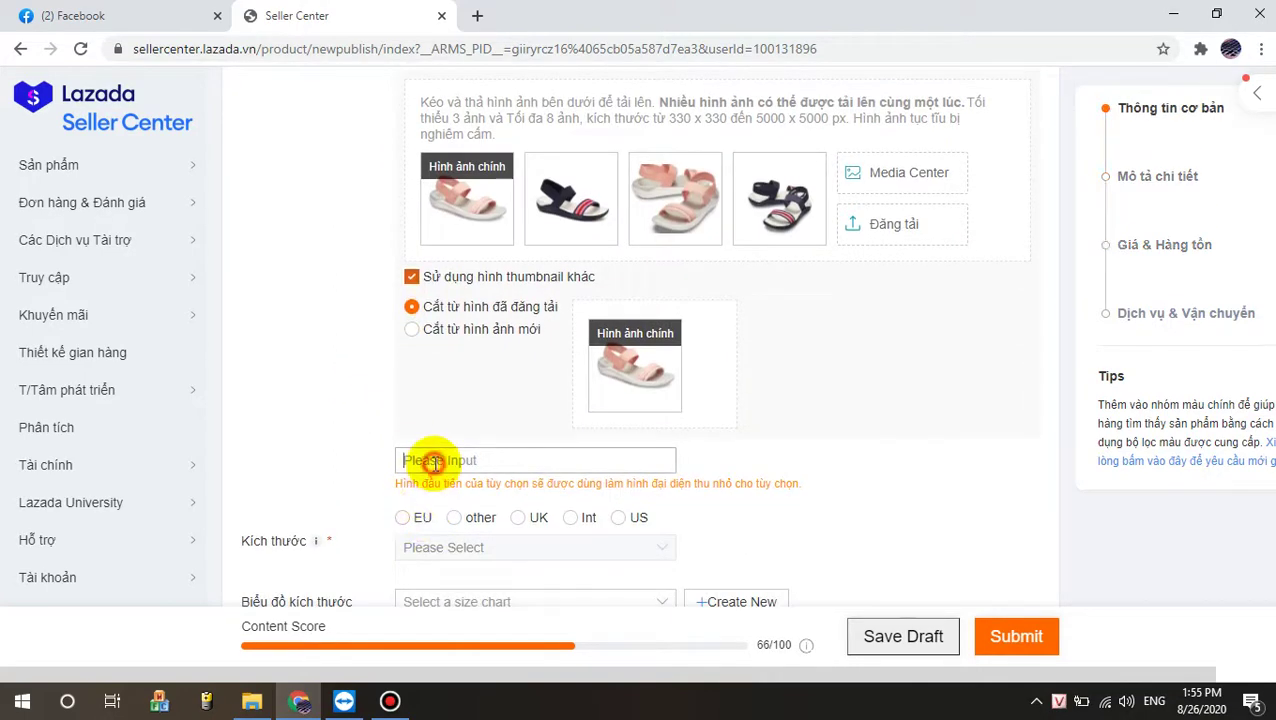
click(434, 461)
text(màu)
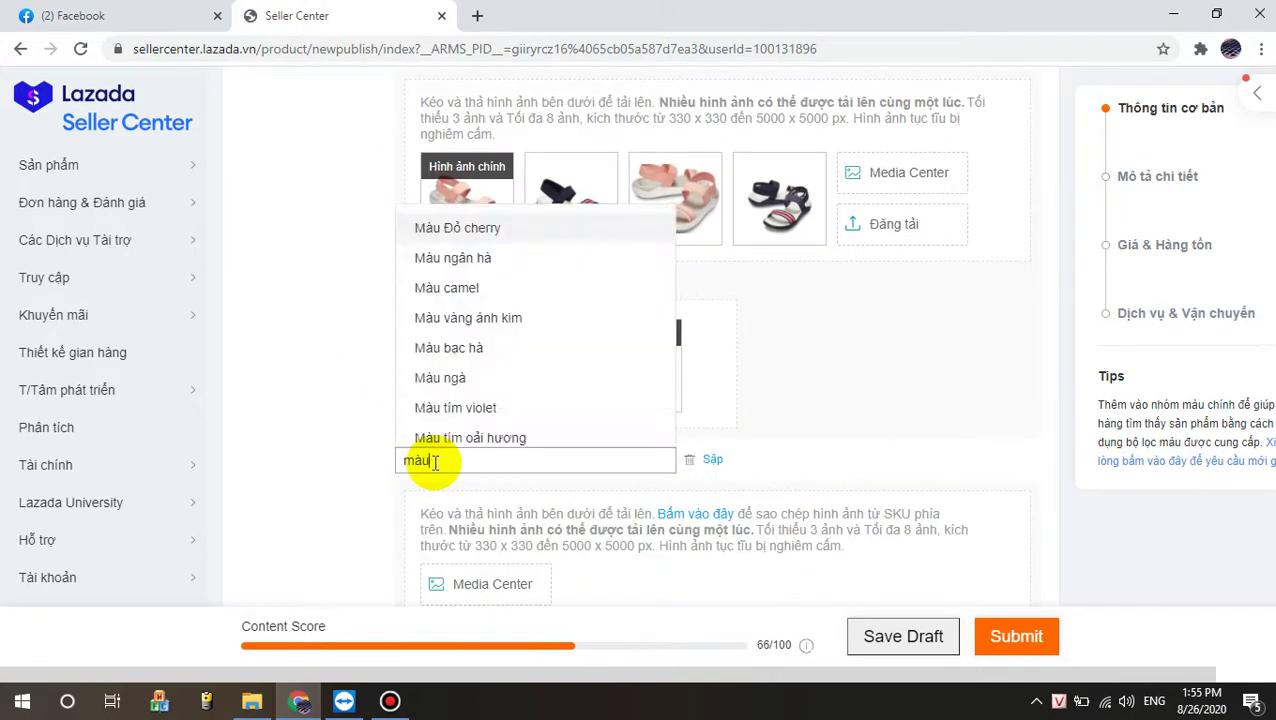
text( hồng)
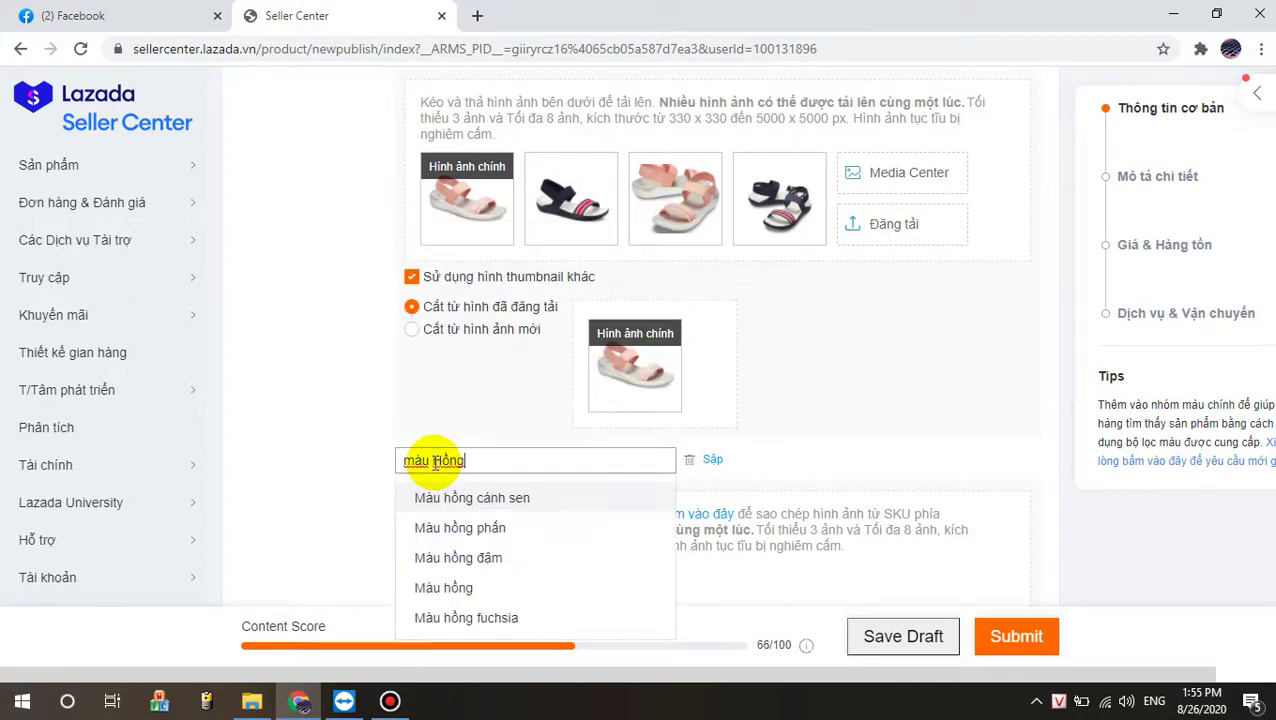
click(430, 587)
drag(570, 202, 490, 213)
- Upload nu.jpg, nu1.jpg, nu2.jpg and nu3.jpg for the Màu hồng colour and enable its Sử dụng hình thumbnail khác option
scroll(710, 383, down, 4)
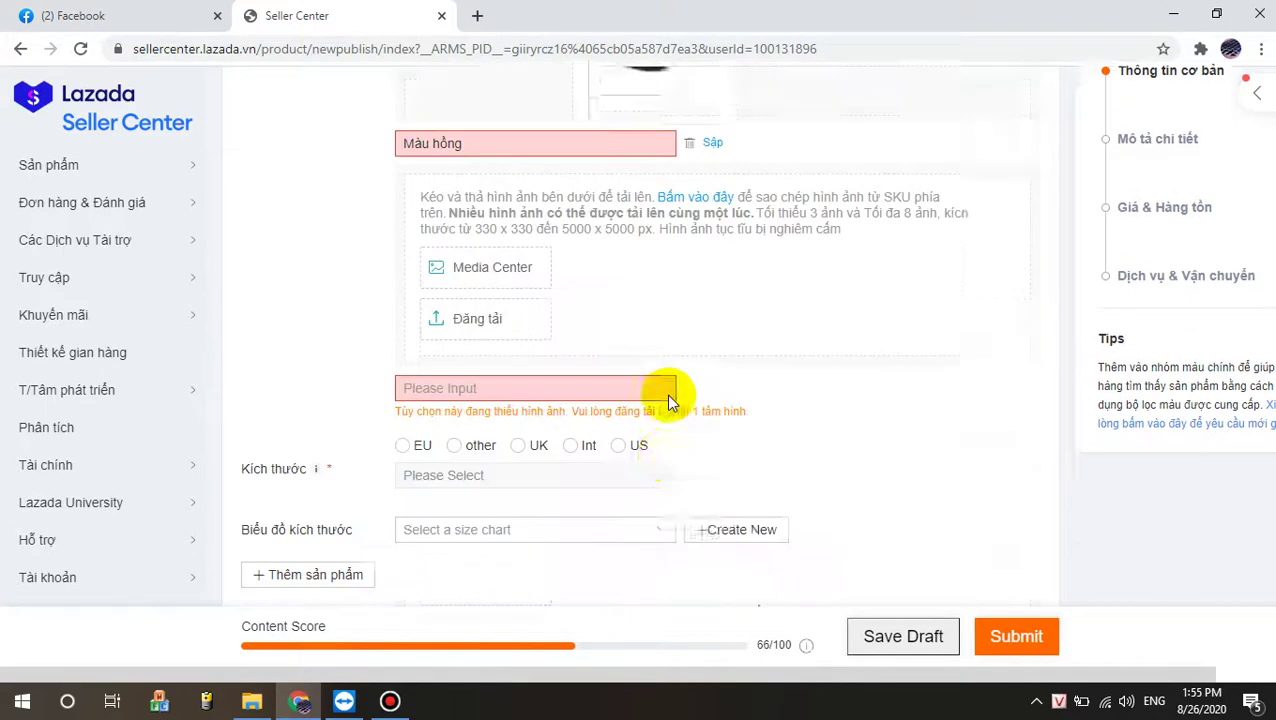
click(496, 259)
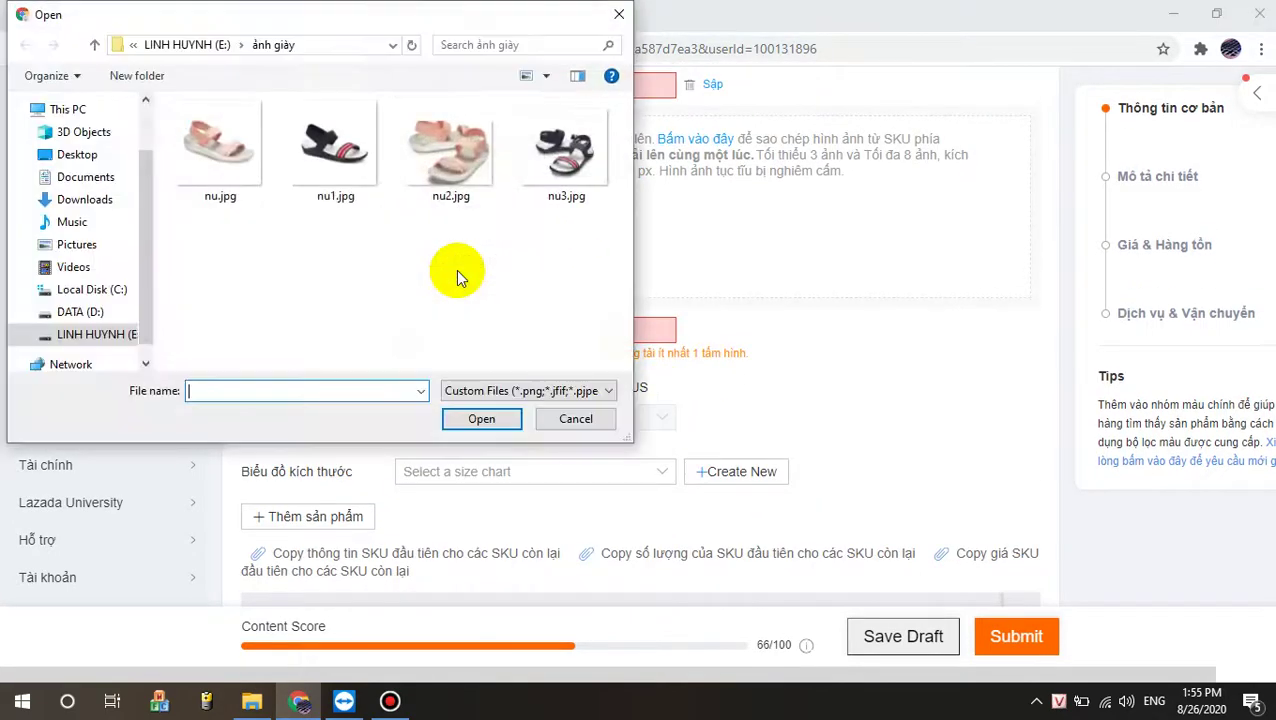
click(224, 143)
key(ctrl+a)
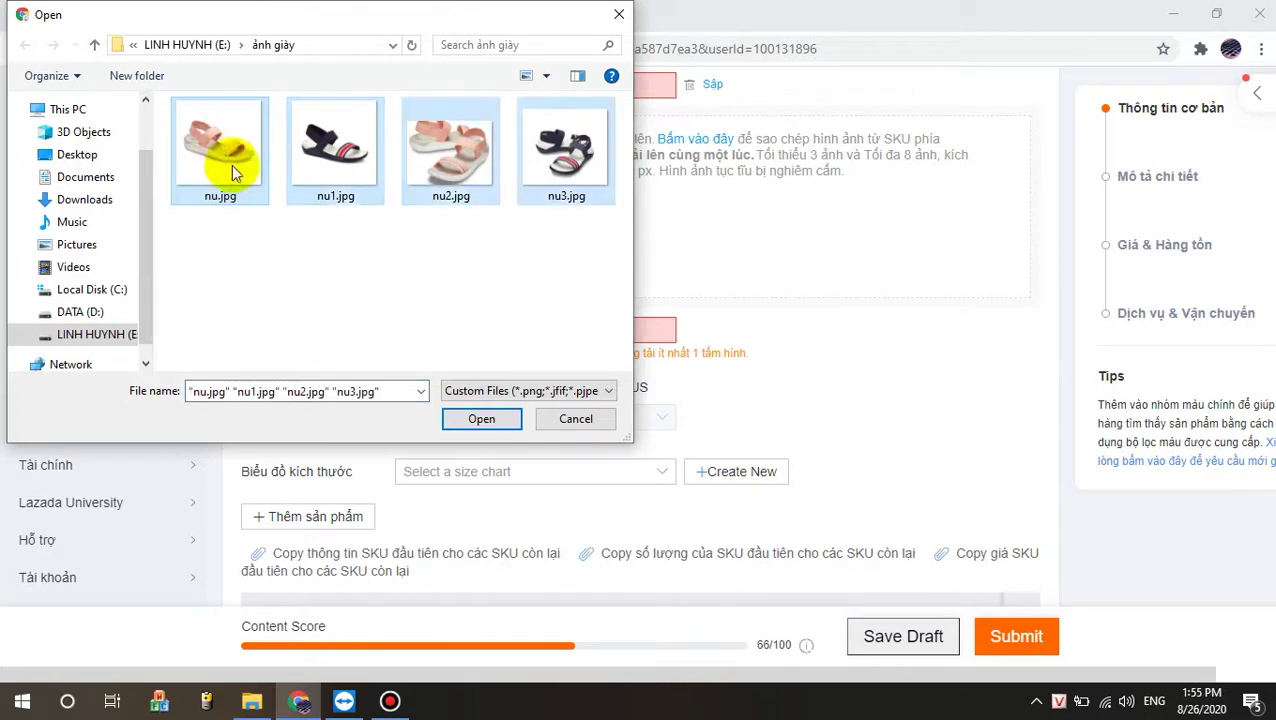
click(481, 418)
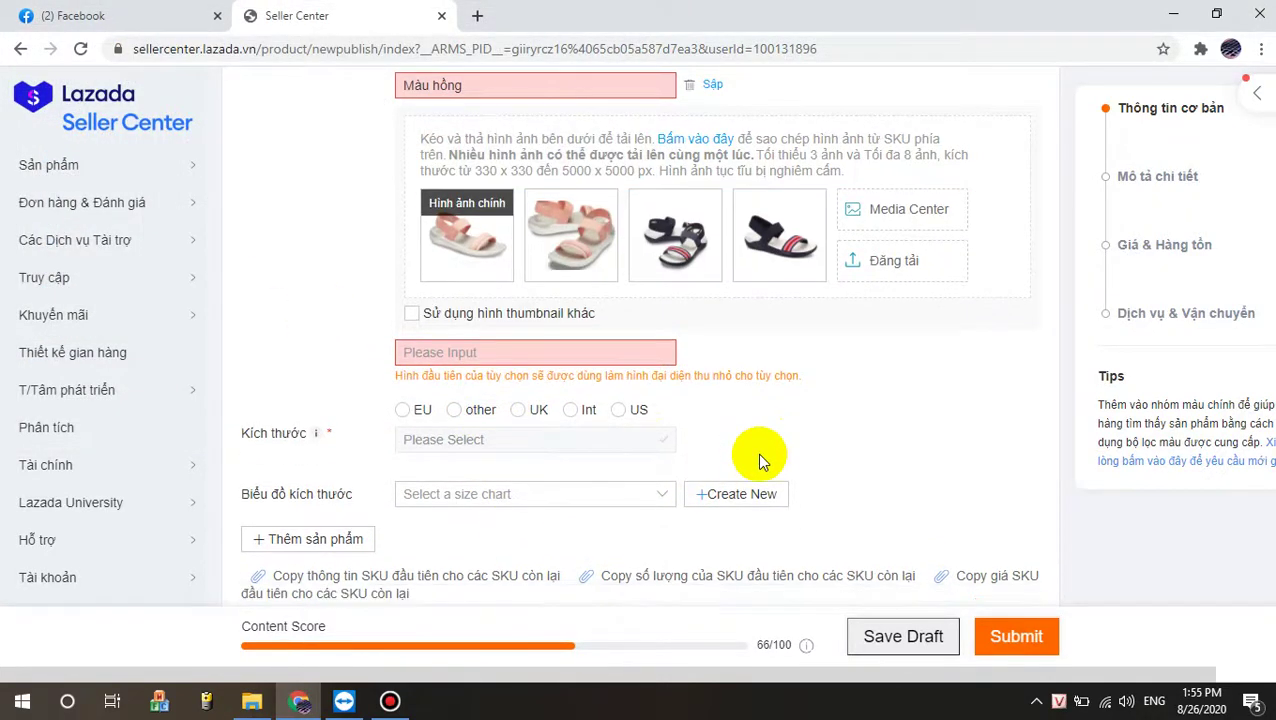
click(411, 315)
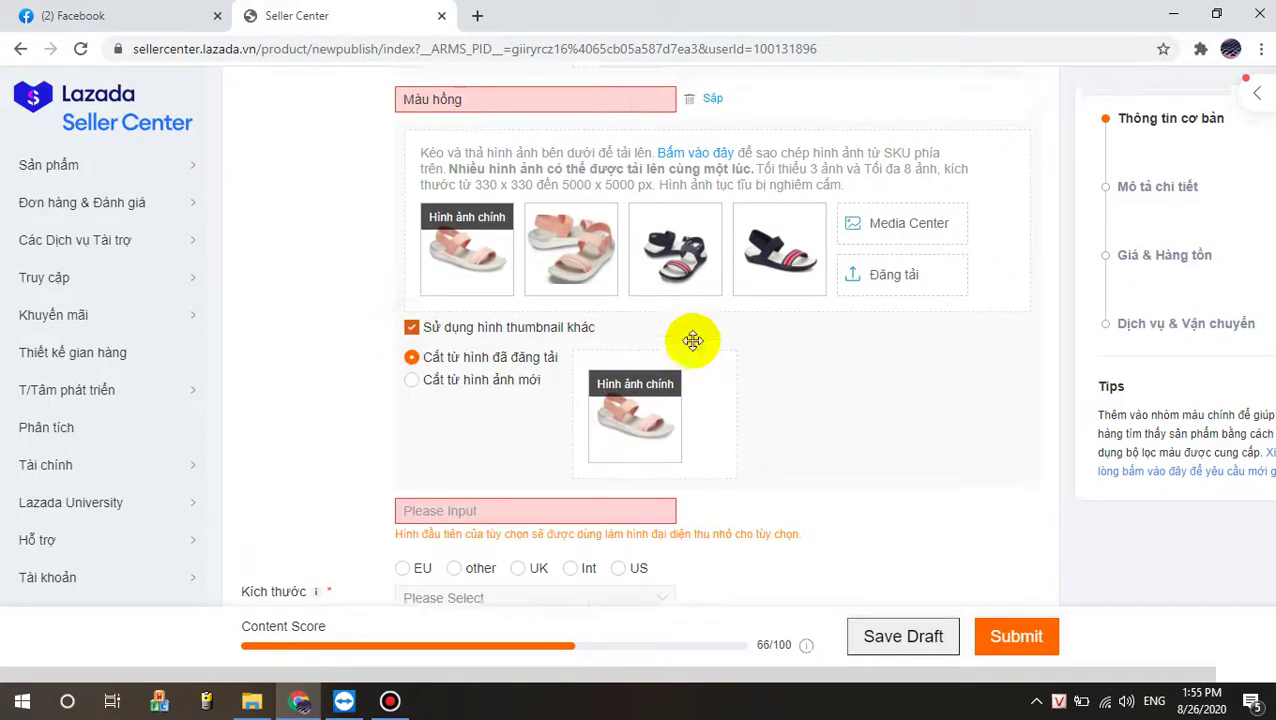
- Check both colours' thumbnails, then set Kích thước to the EU system and select size 36
scroll(650, 340, up, 2)
scroll(696, 340, up, 2)
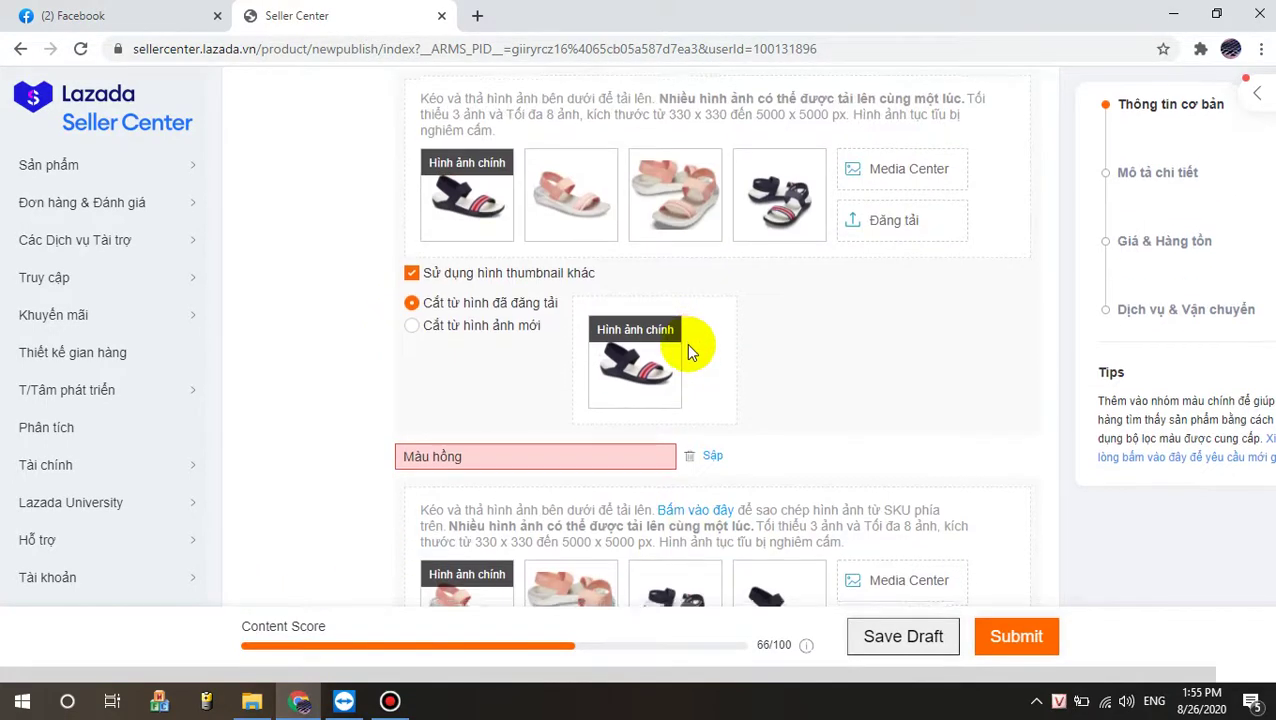
scroll(661, 347, down, 4)
scroll(660, 355, down, 2)
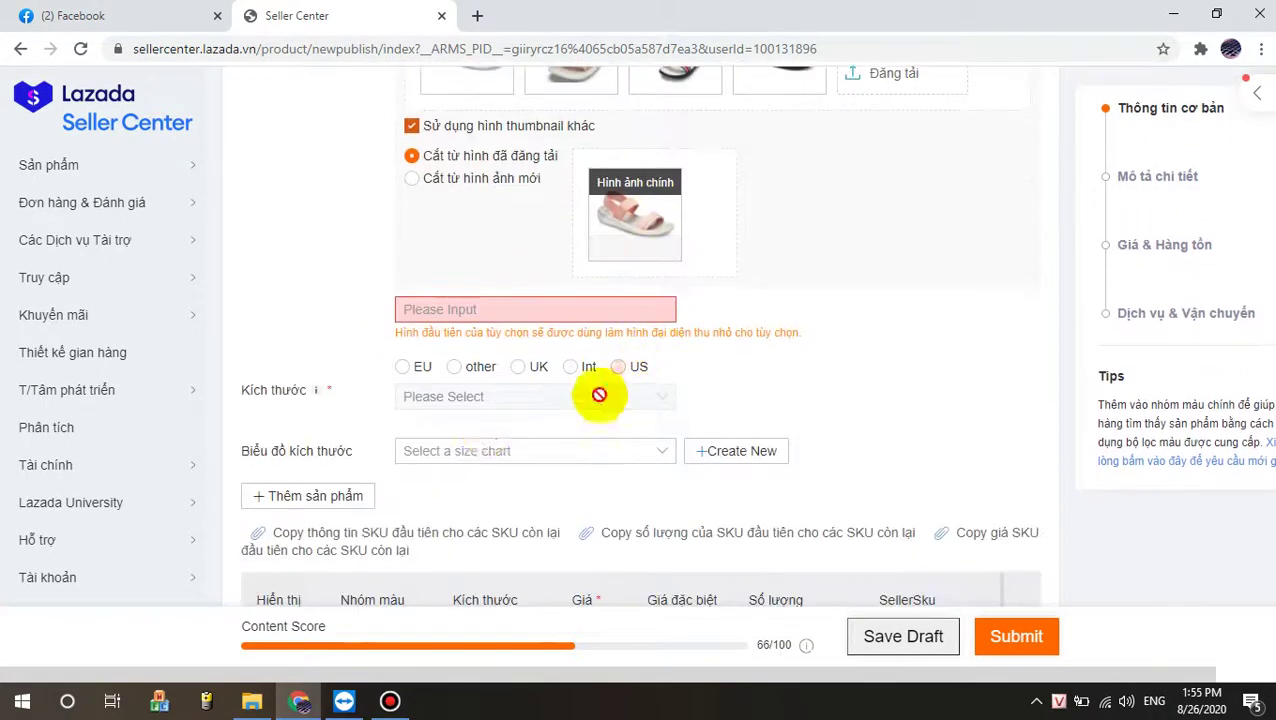
click(405, 370)
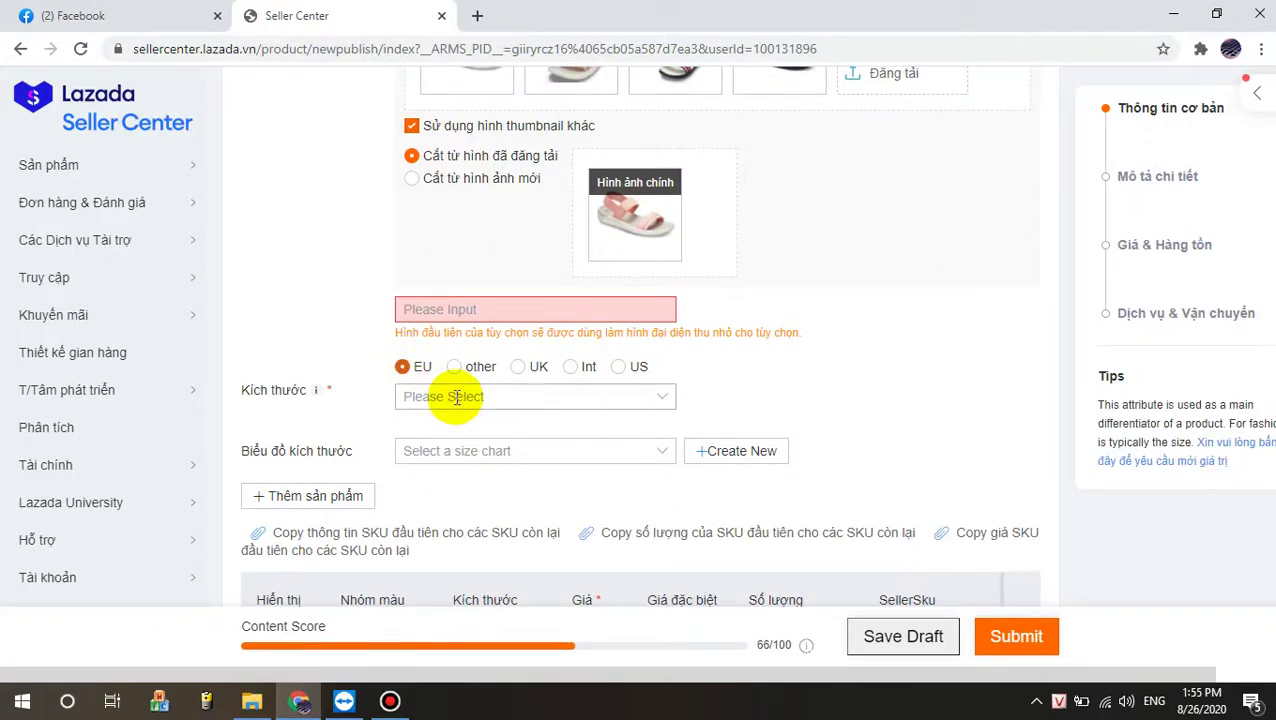
click(450, 397)
scroll(320, 478, down, 2)
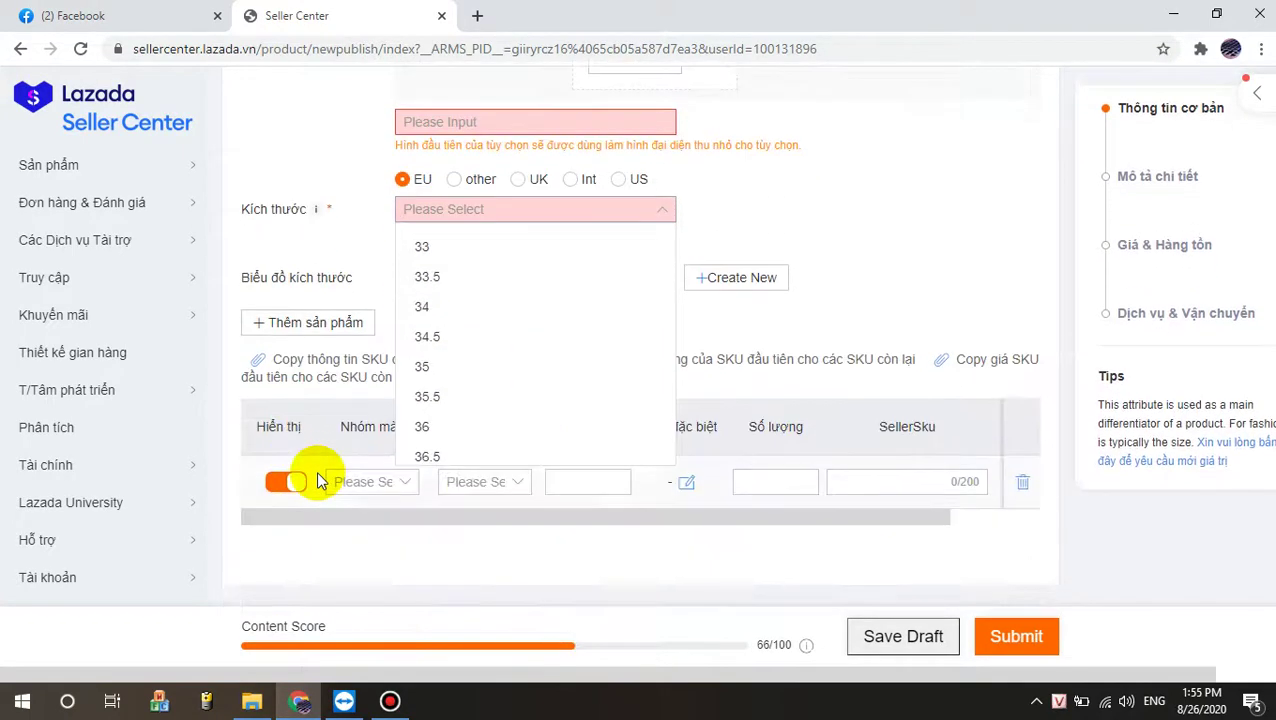
click(452, 424)
- Add sizes 37, 38, 39 and 40 to the Kích thước selection
scroll(455, 410, down, 2)
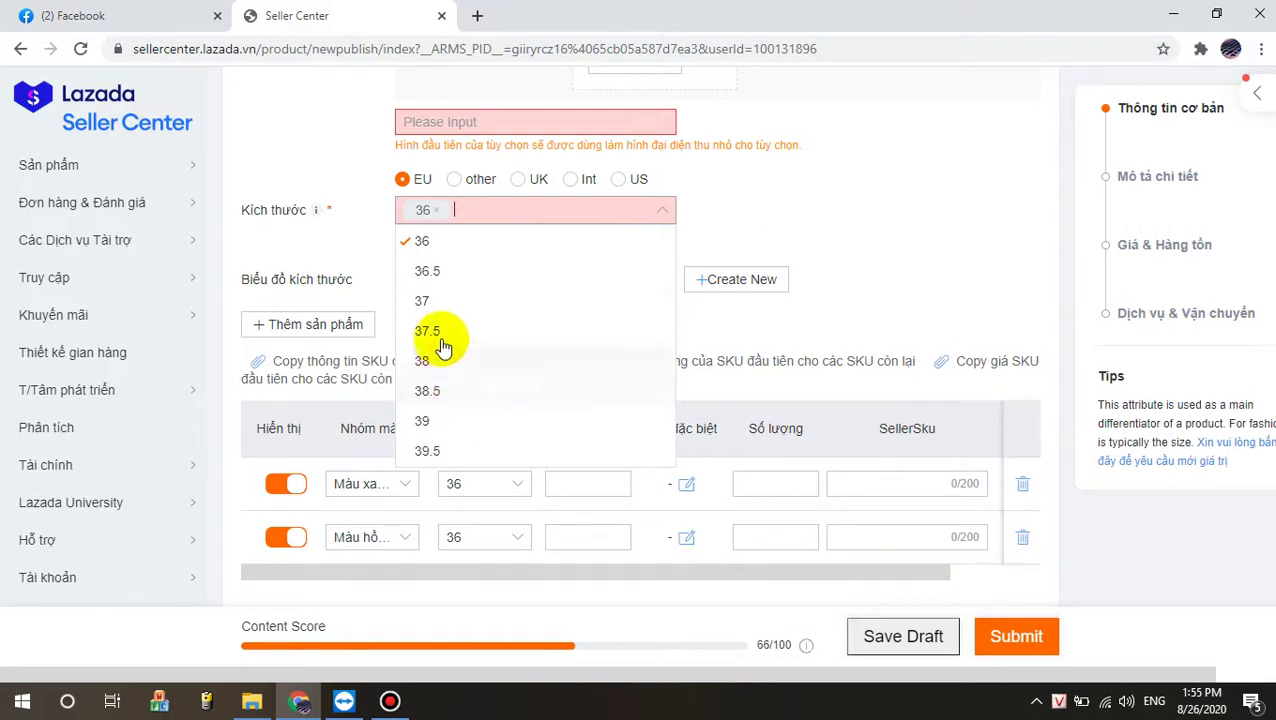
click(453, 300)
click(448, 363)
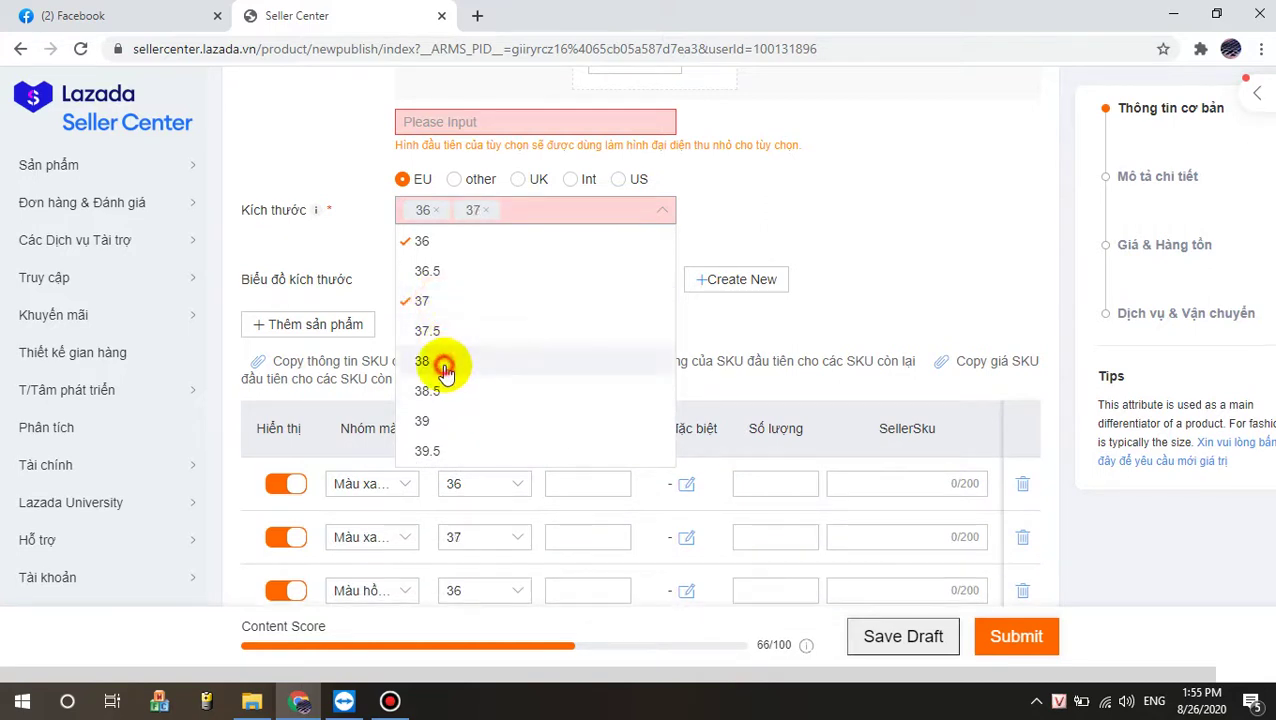
click(450, 423)
scroll(461, 384, down, 2)
scroll(460, 365, down, 1)
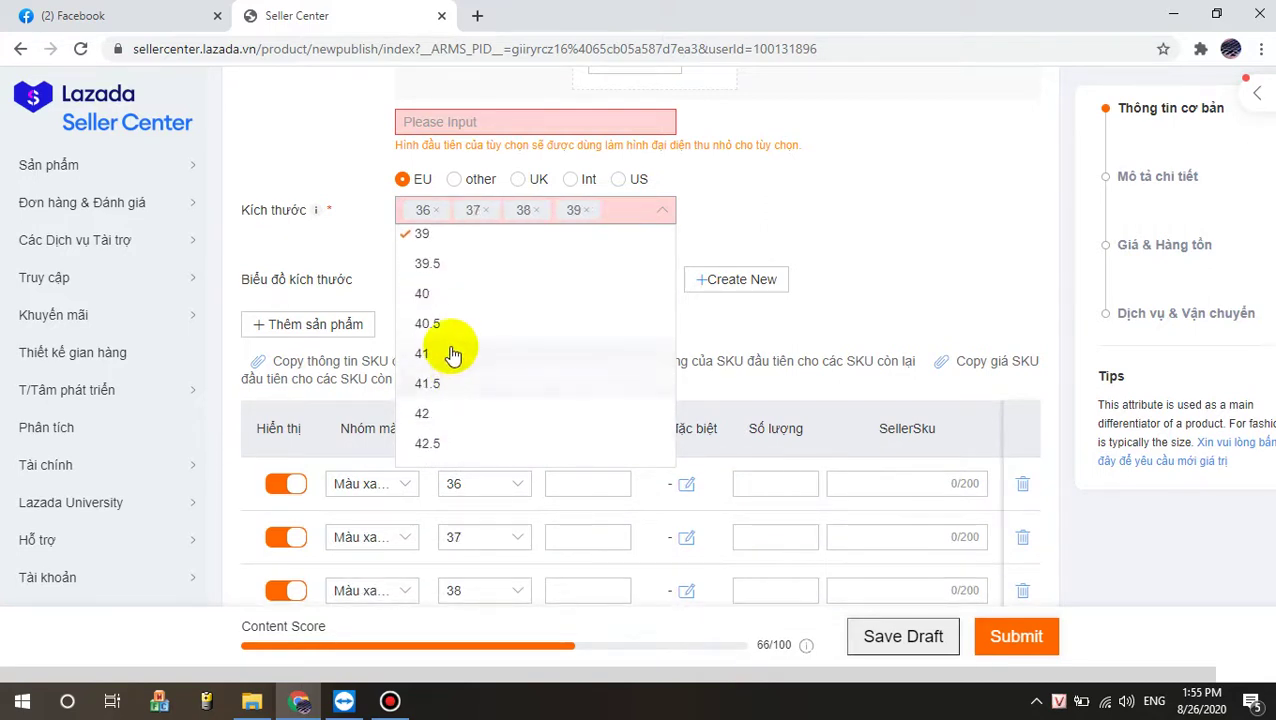
click(421, 293)
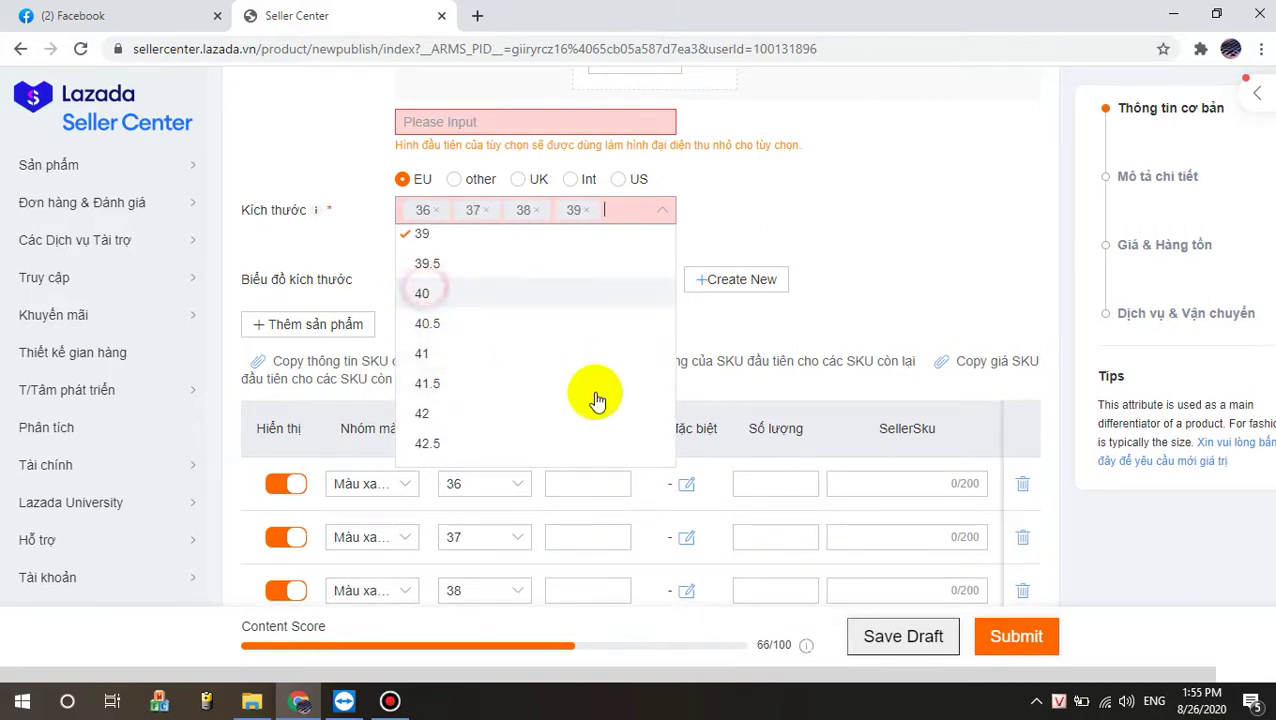
click(845, 178)
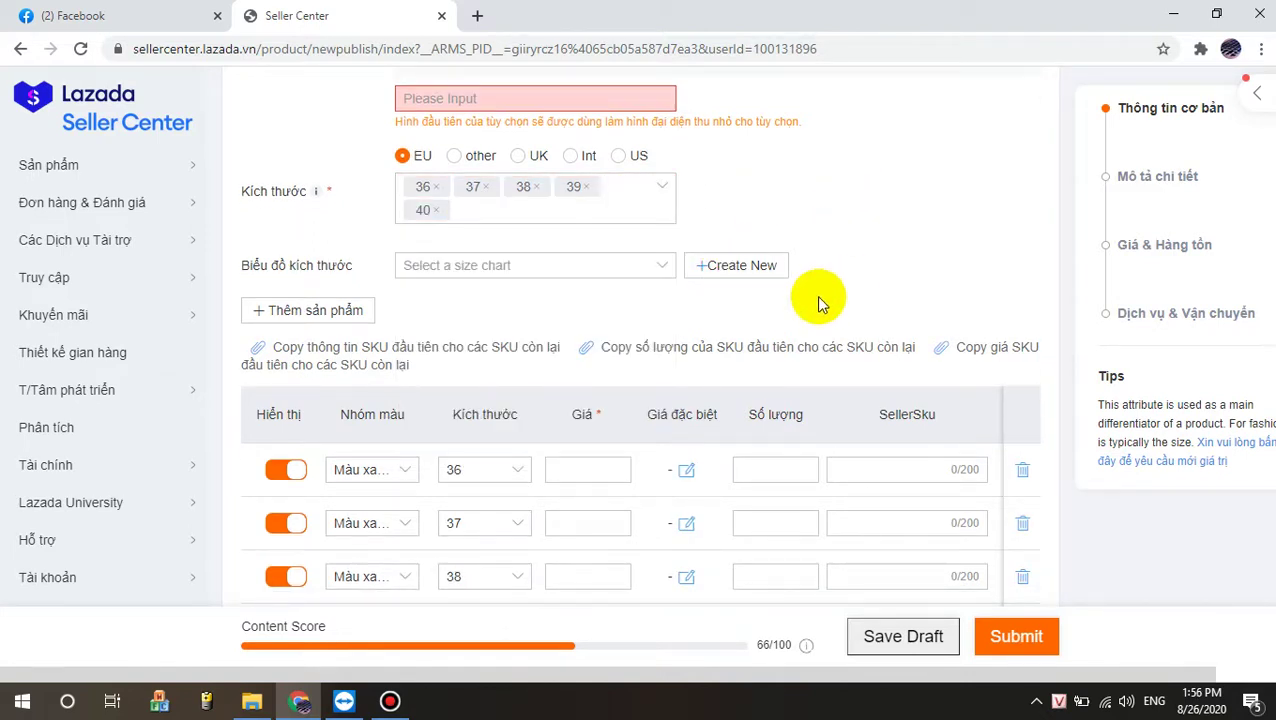
- Check the sizes listed for each colour in the Đặc điểm nổi bật description
scroll(818, 300, up, 5)
scroll(818, 300, up, 10)
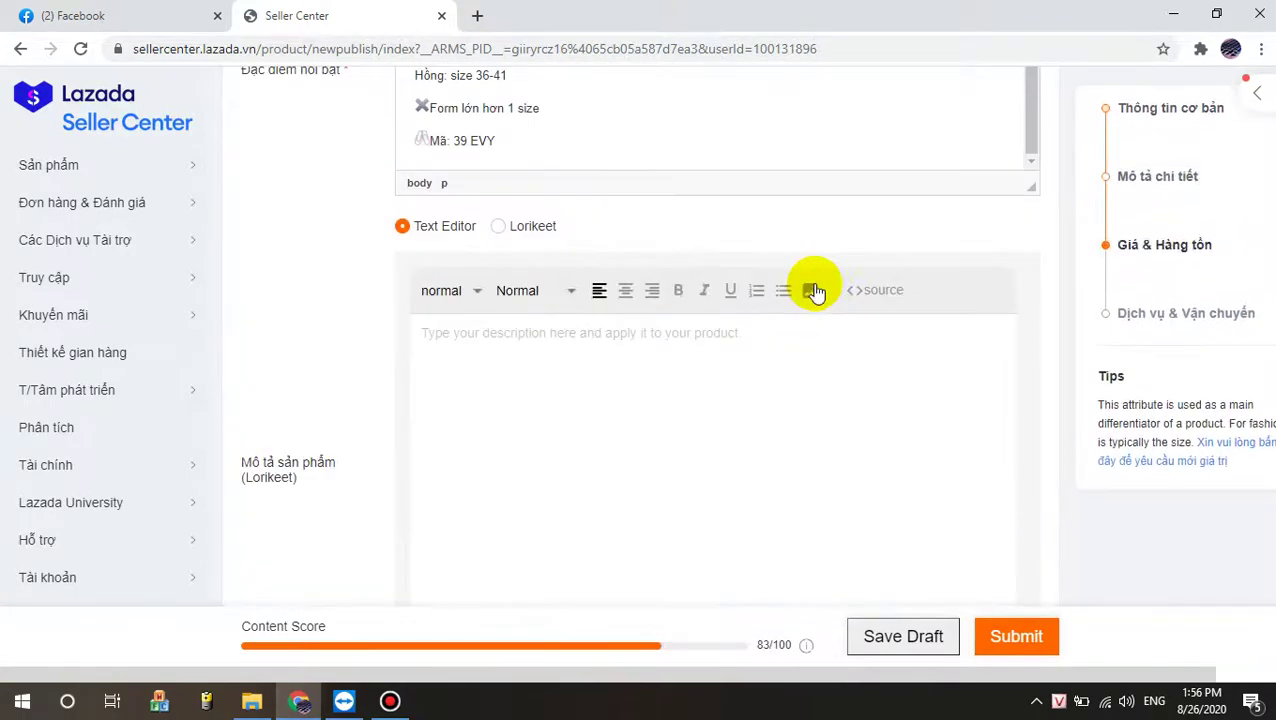
scroll(597, 252, up, 2)
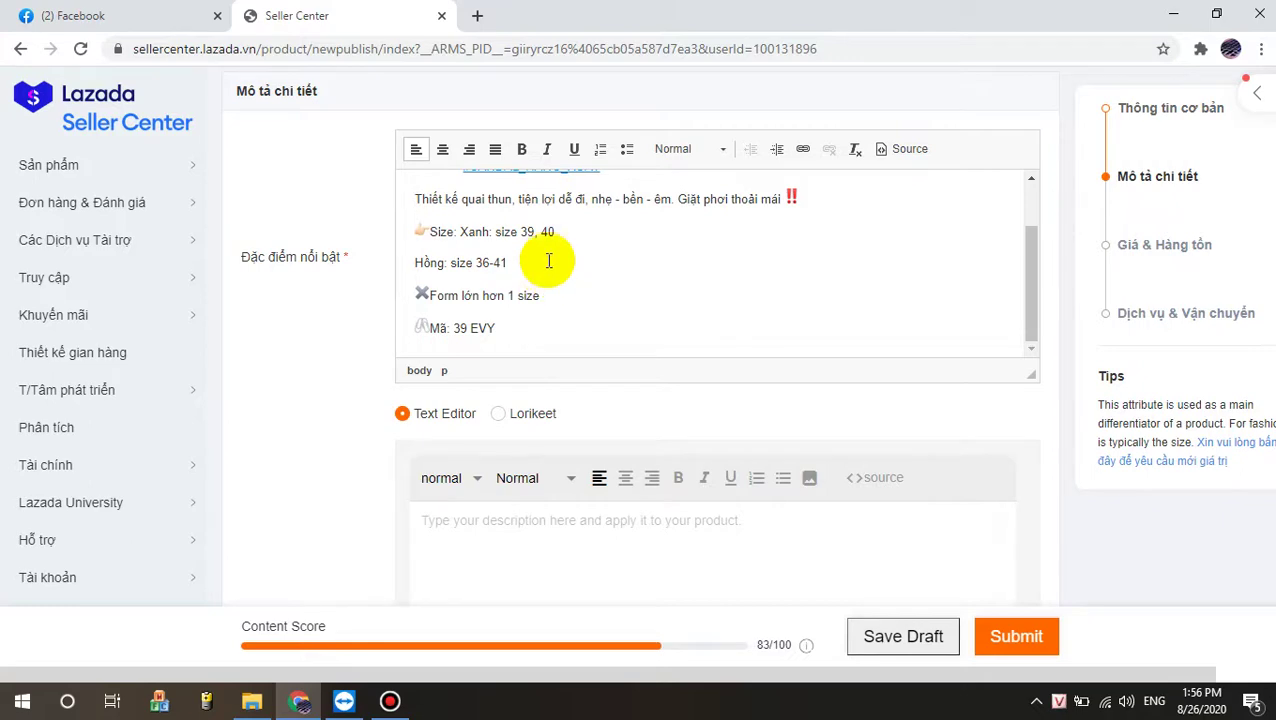
- Set the first SKU's price to 395000 and copy its information to all remaining SKUs
scroll(601, 340, down, 4)
scroll(601, 340, down, 15)
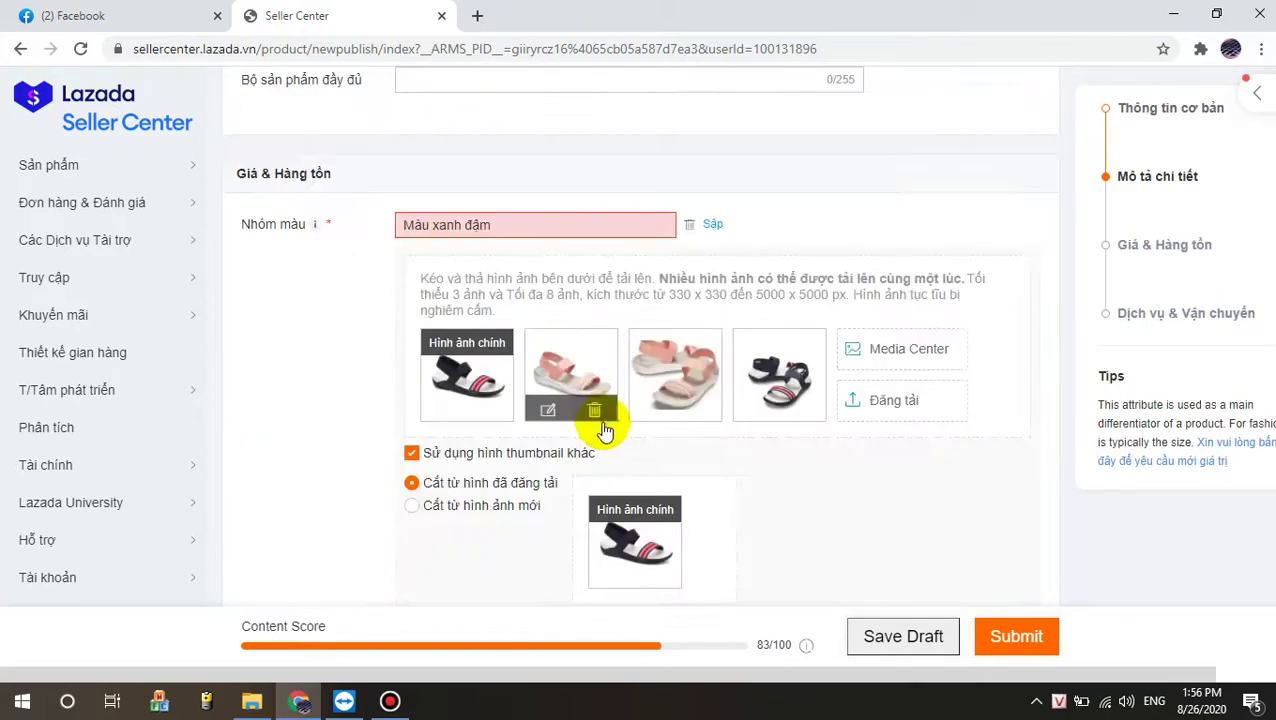
scroll(604, 428, down, 2)
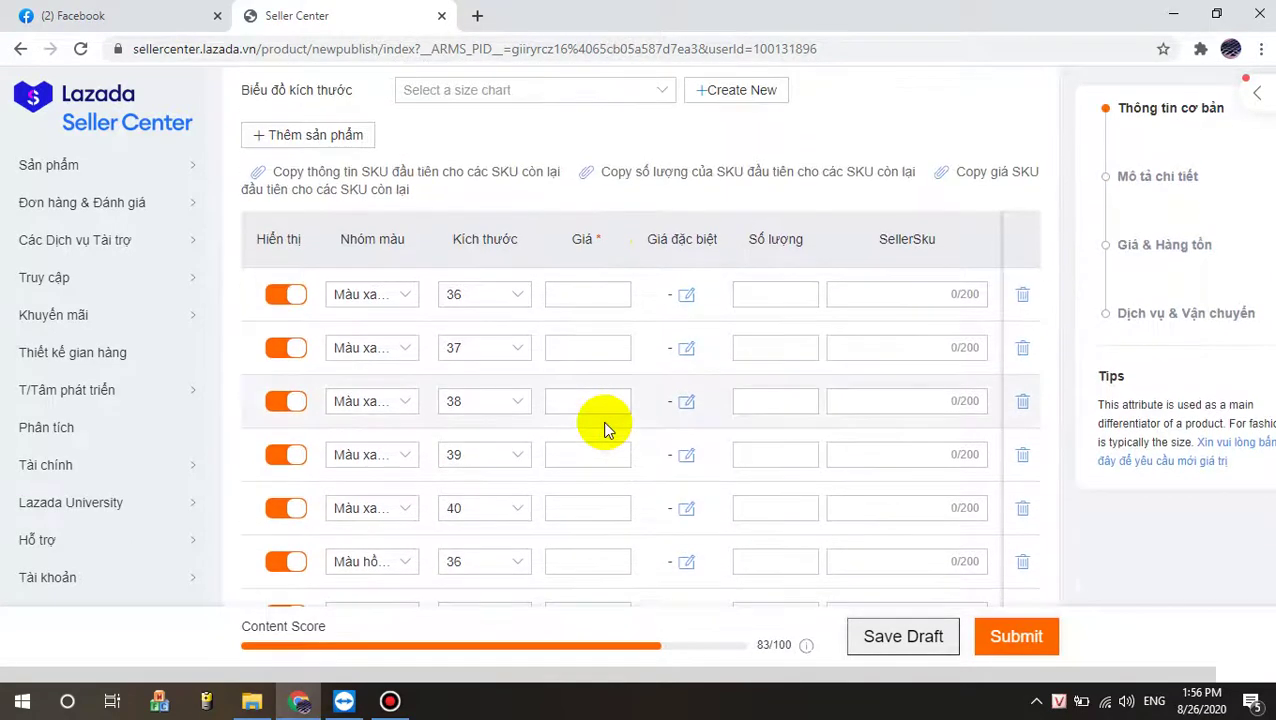
click(572, 295)
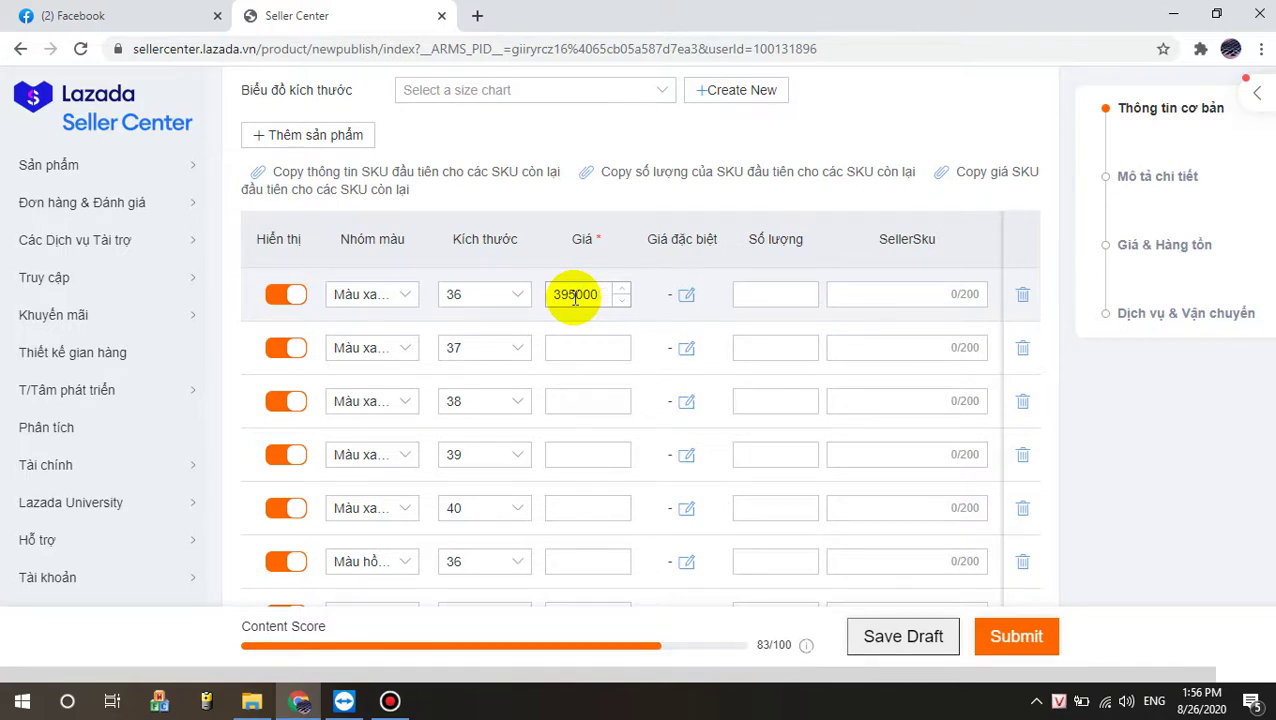
drag(575, 296, 569, 296)
text(0)
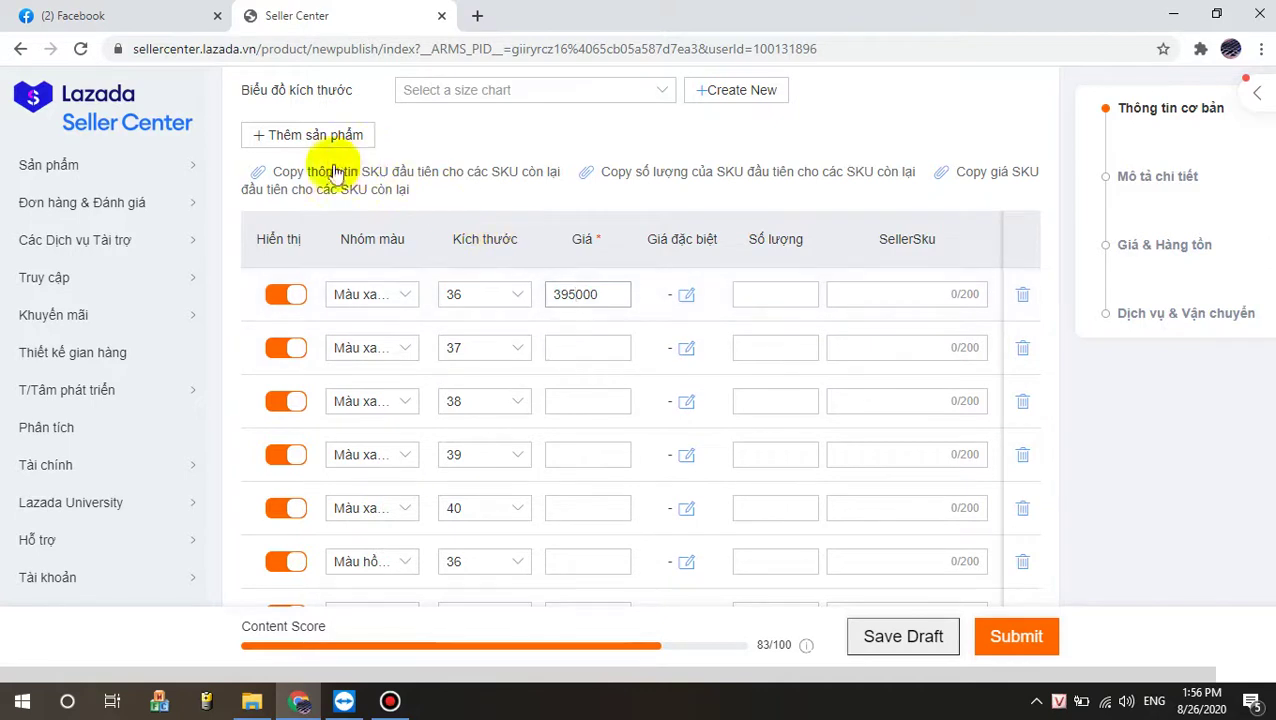
click(258, 172)
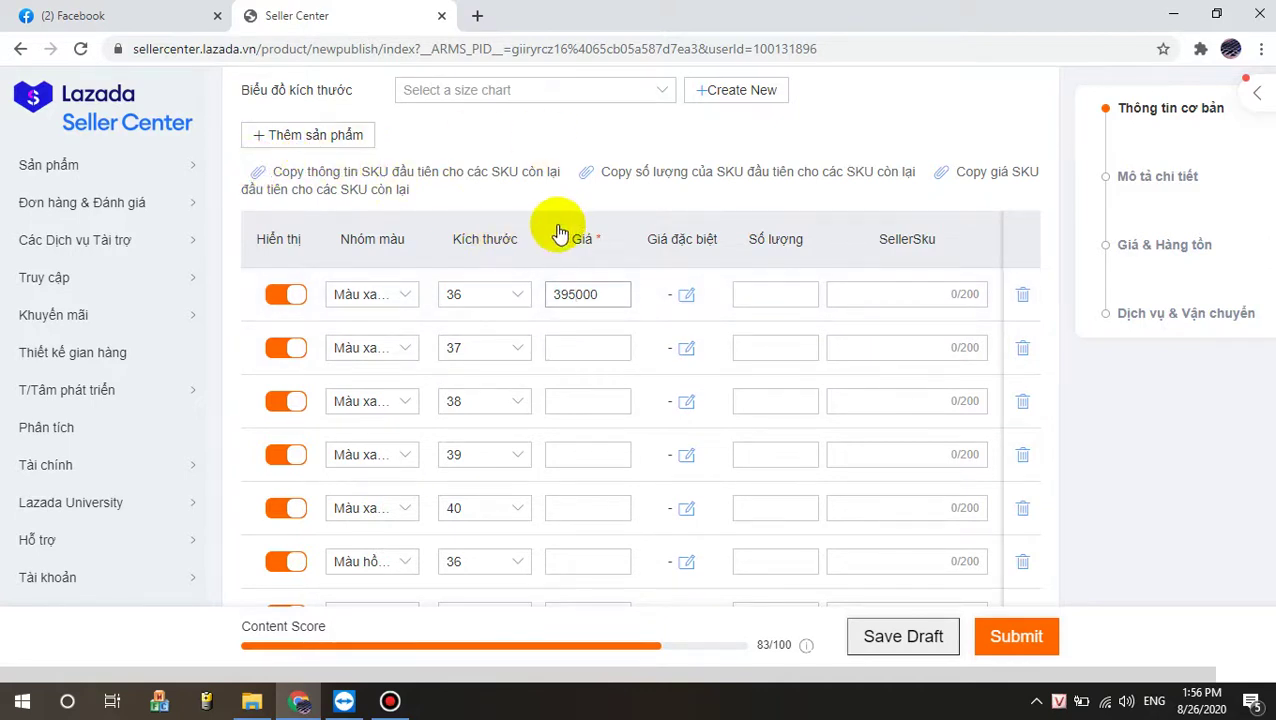
- Set the first SKU's quantity to 5 and SellerSku to pj08, copying both to the remaining SKUs
click(777, 292)
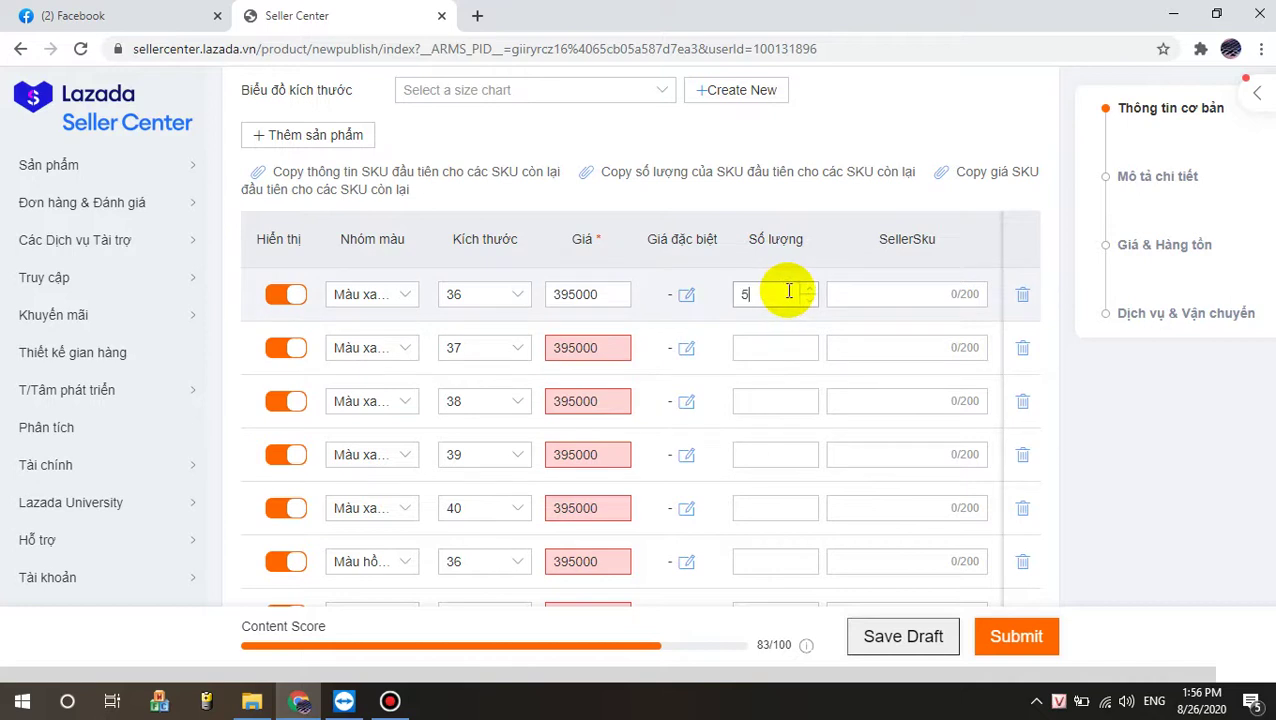
click(260, 174)
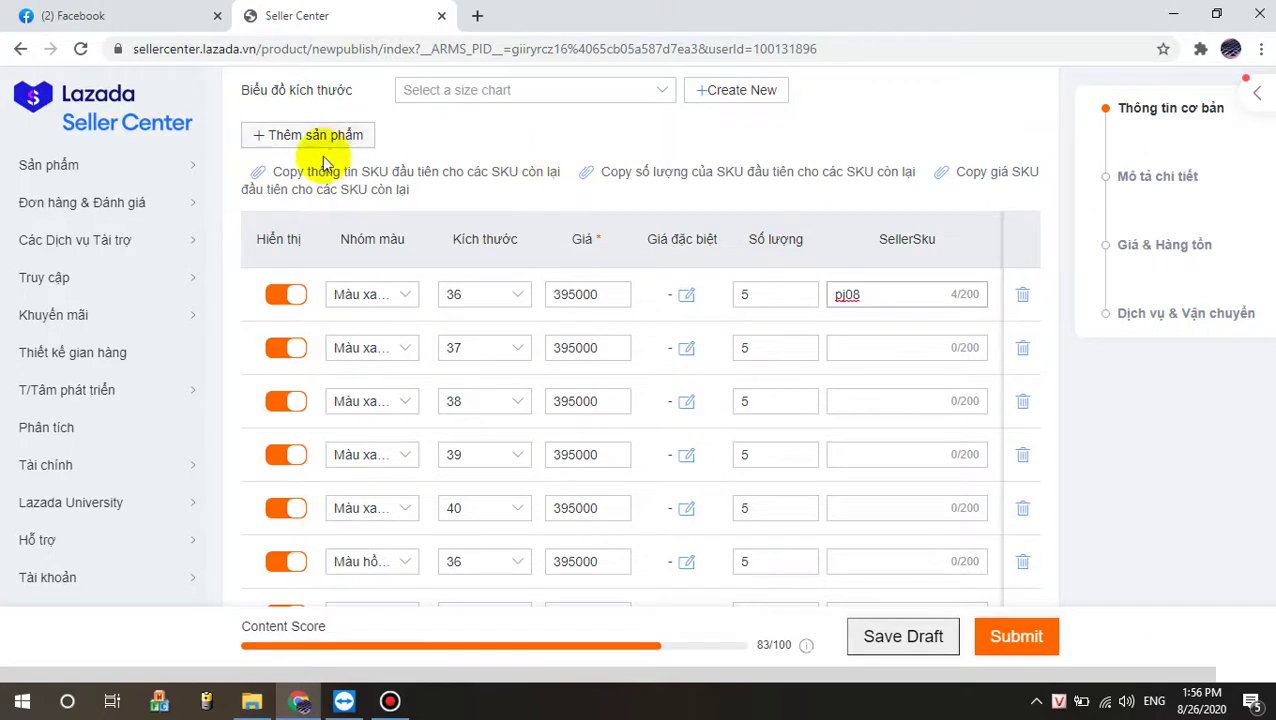
click(261, 175)
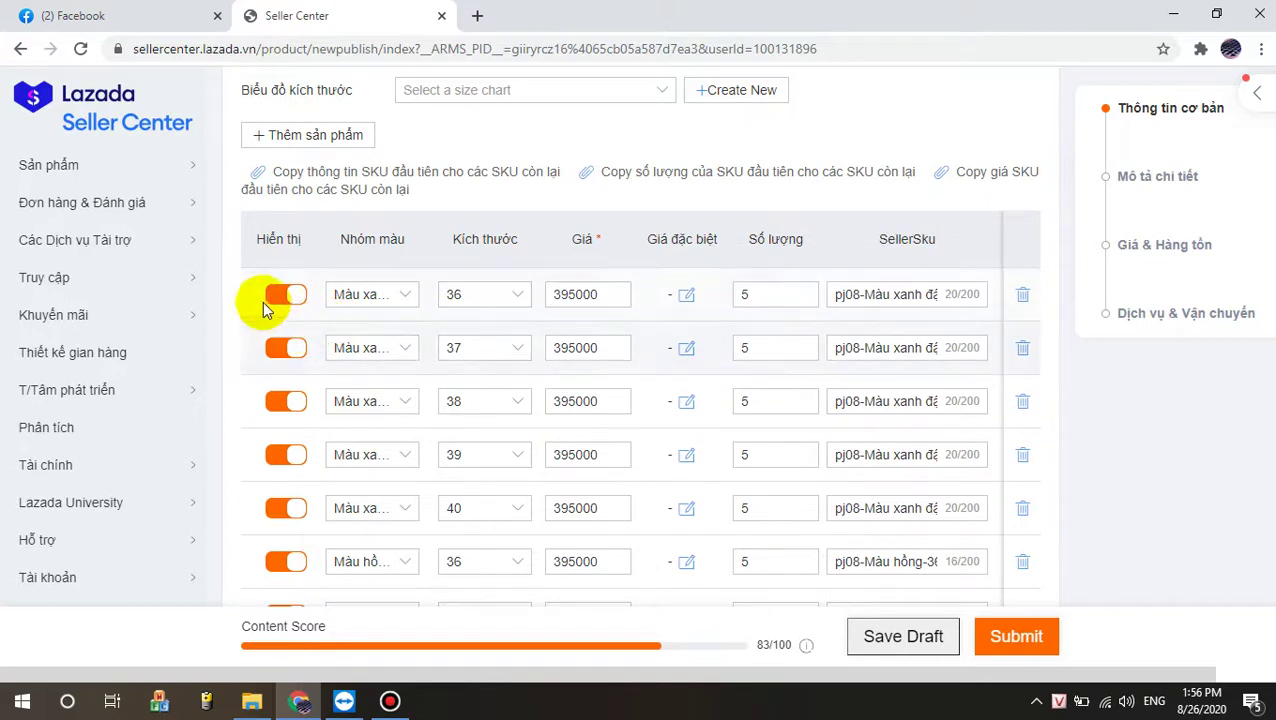
- Turn off Hiển thị for Màu xanh đậm sizes 36, 37 and 38, checking them against the description's Xanh size line
click(290, 297)
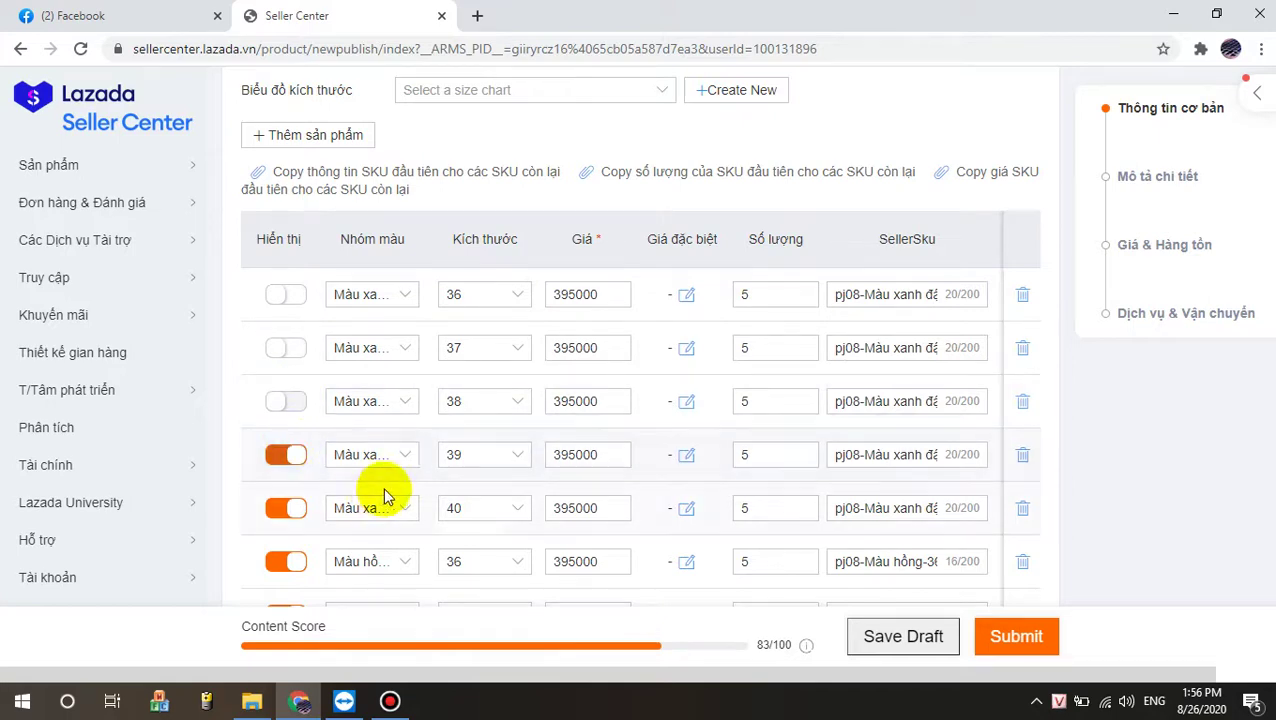
scroll(550, 433, up, 15)
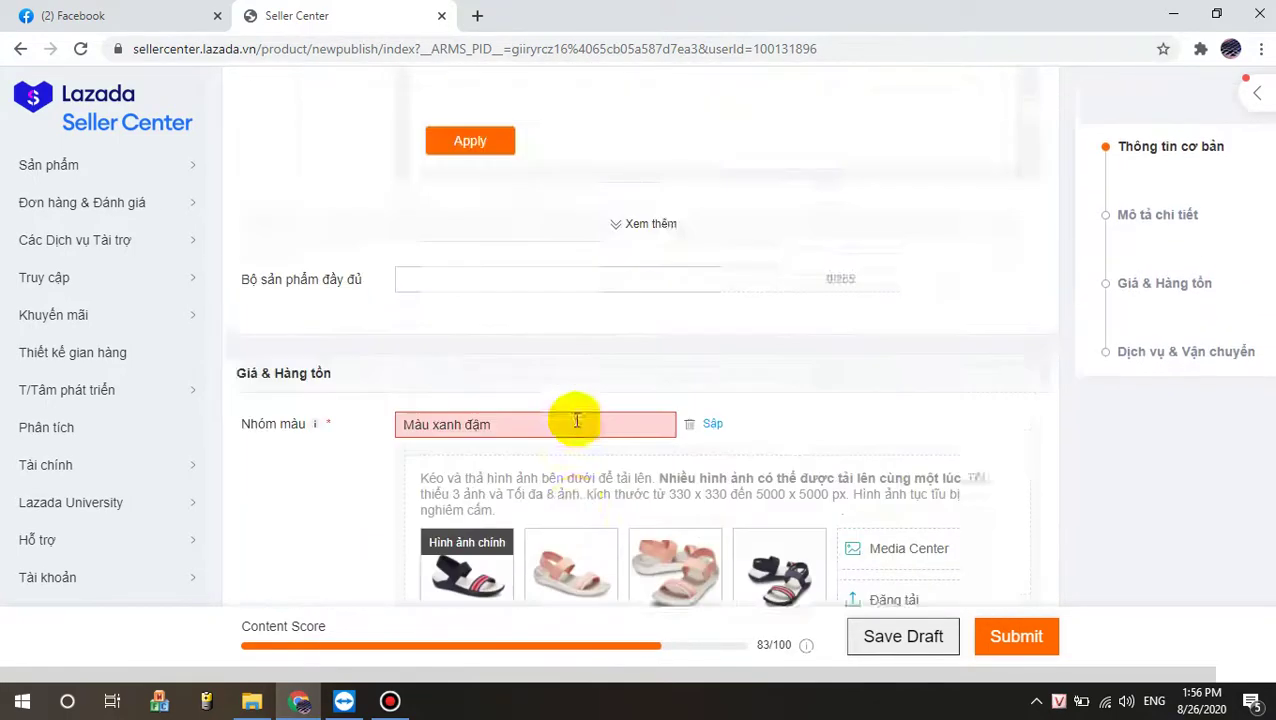
scroll(581, 406, up, 5)
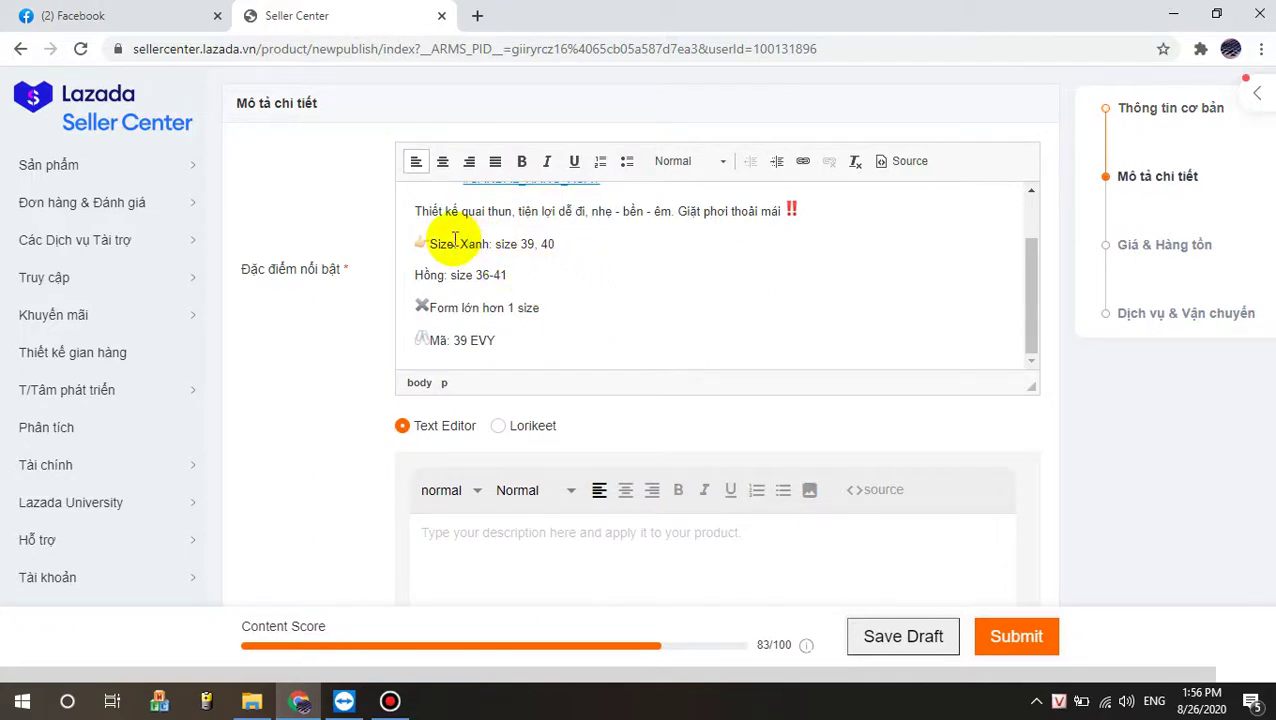
drag(460, 243, 557, 243)
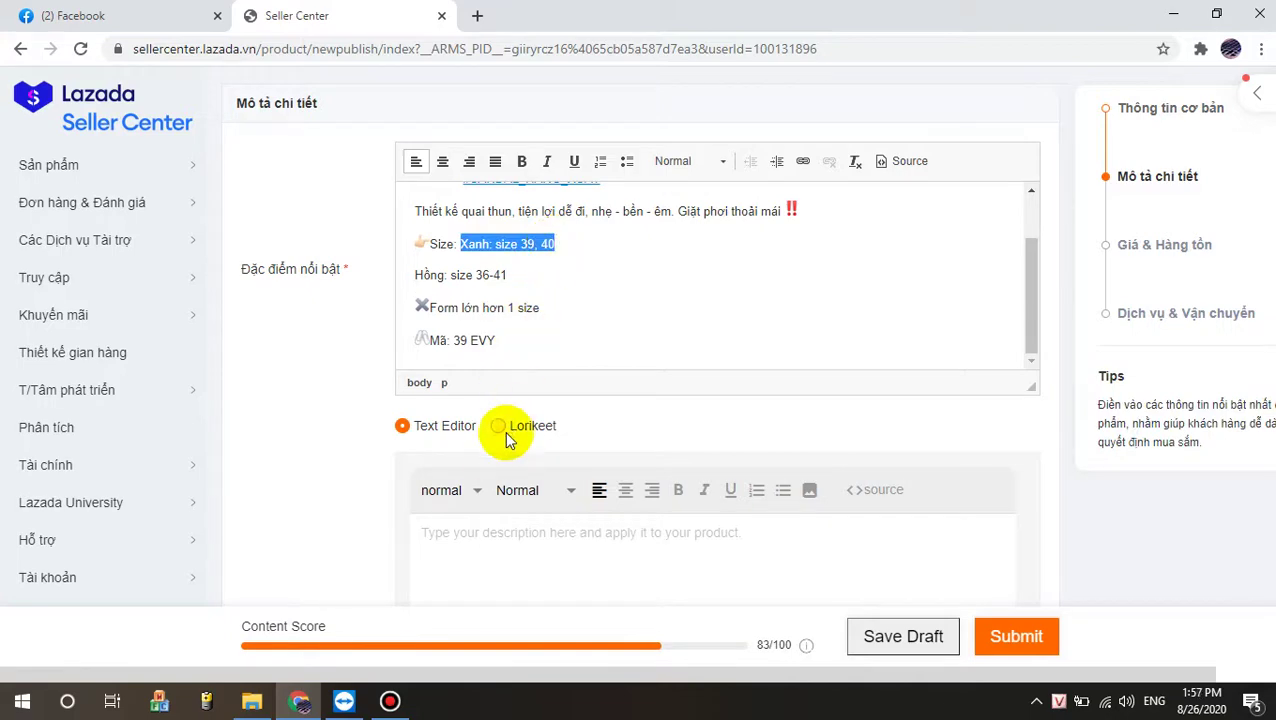
scroll(463, 515, down, 15)
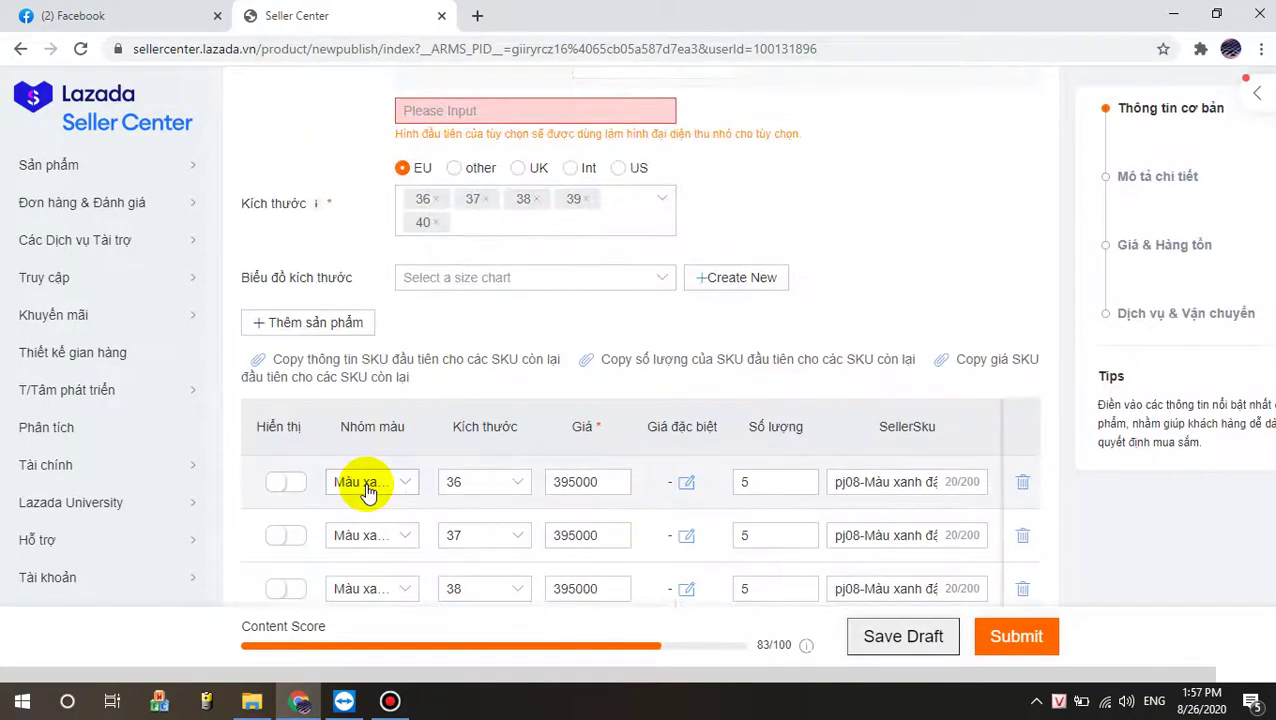
scroll(360, 470, down, 2)
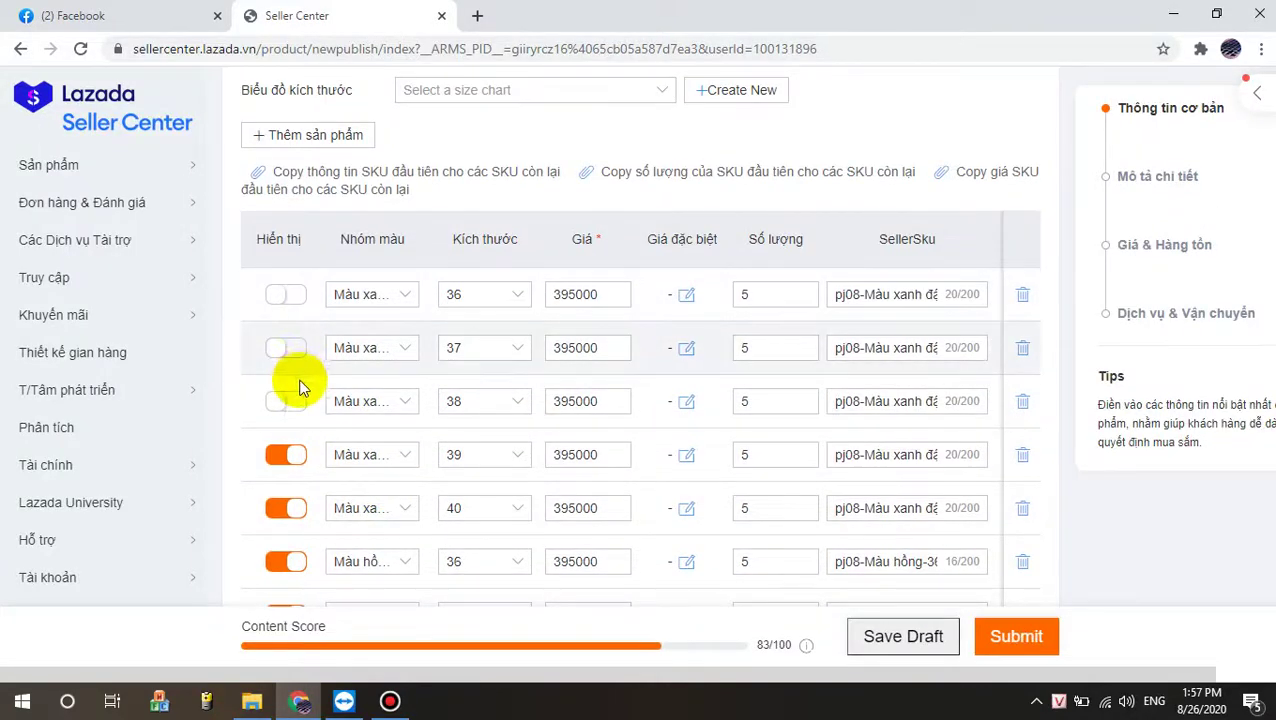
- Set the Package Weight under Dịch vụ & Vận chuyển to 2 kg
scroll(498, 454, down, 7)
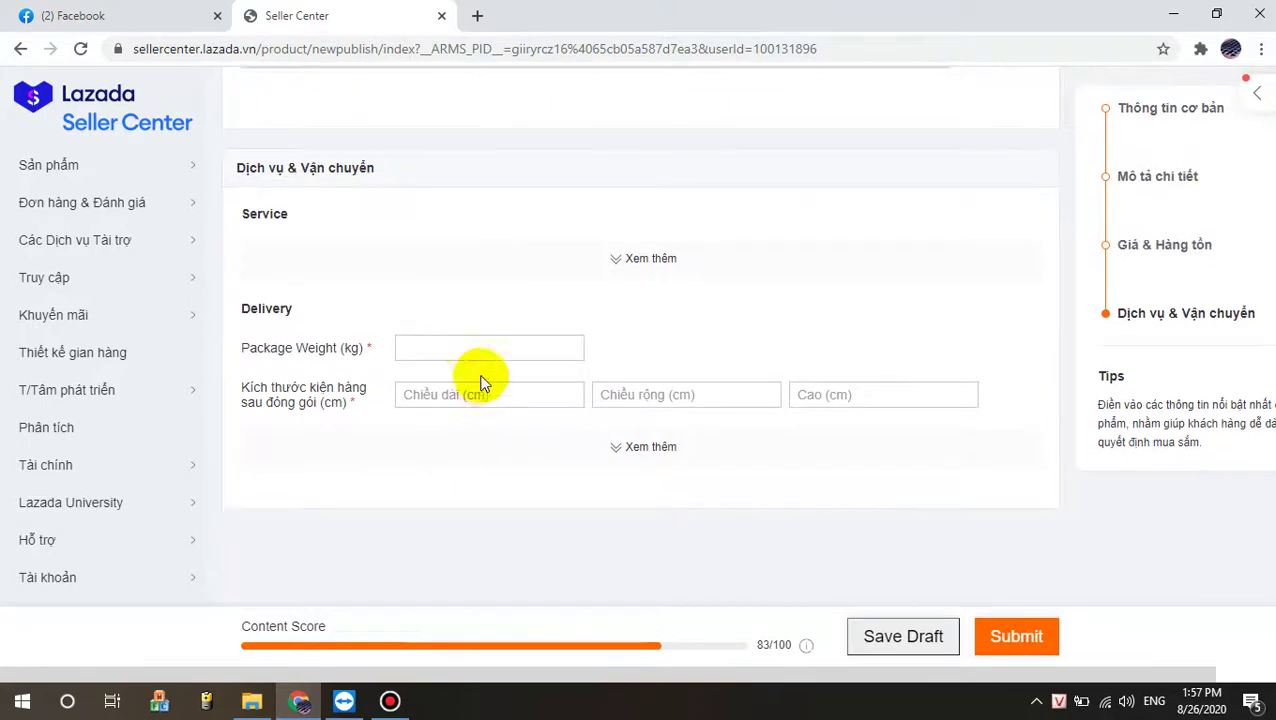
click(464, 340)
text(2)
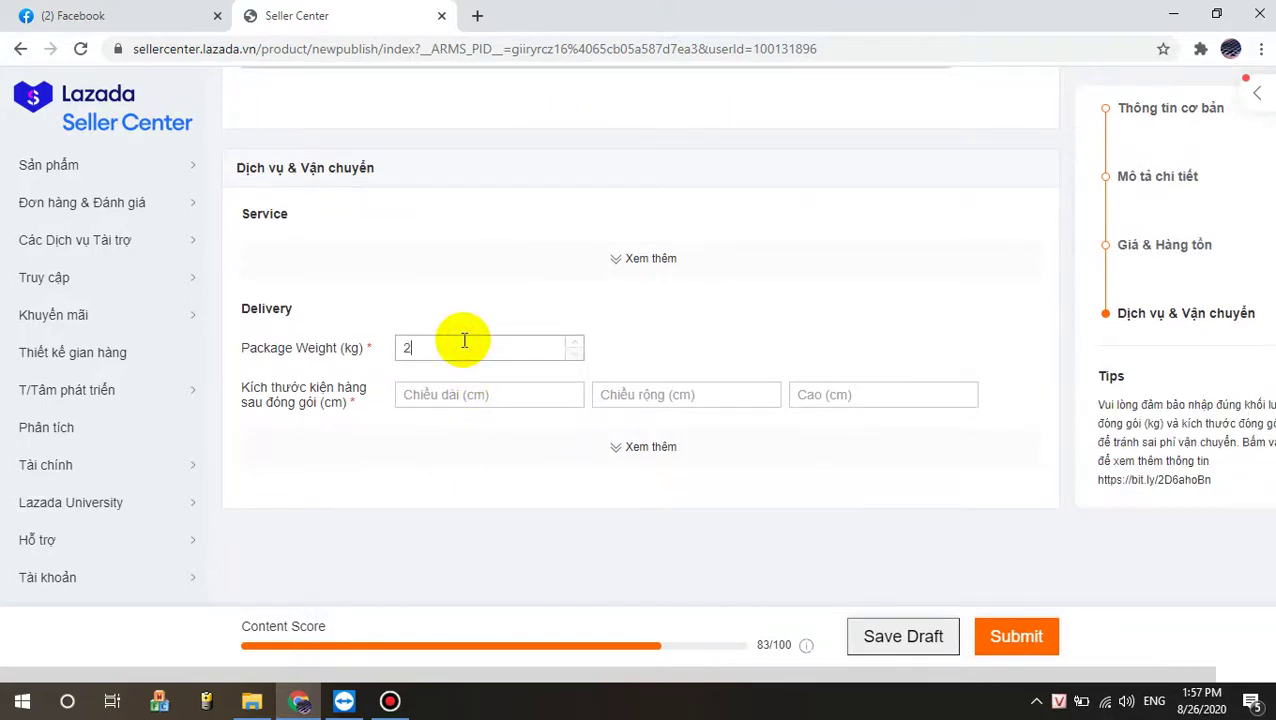
- Set the Package Weight to 200 kg and the package dimensions to 9 cm long, 4 cm wide and 6 cm high
text(00)
click(452, 395)
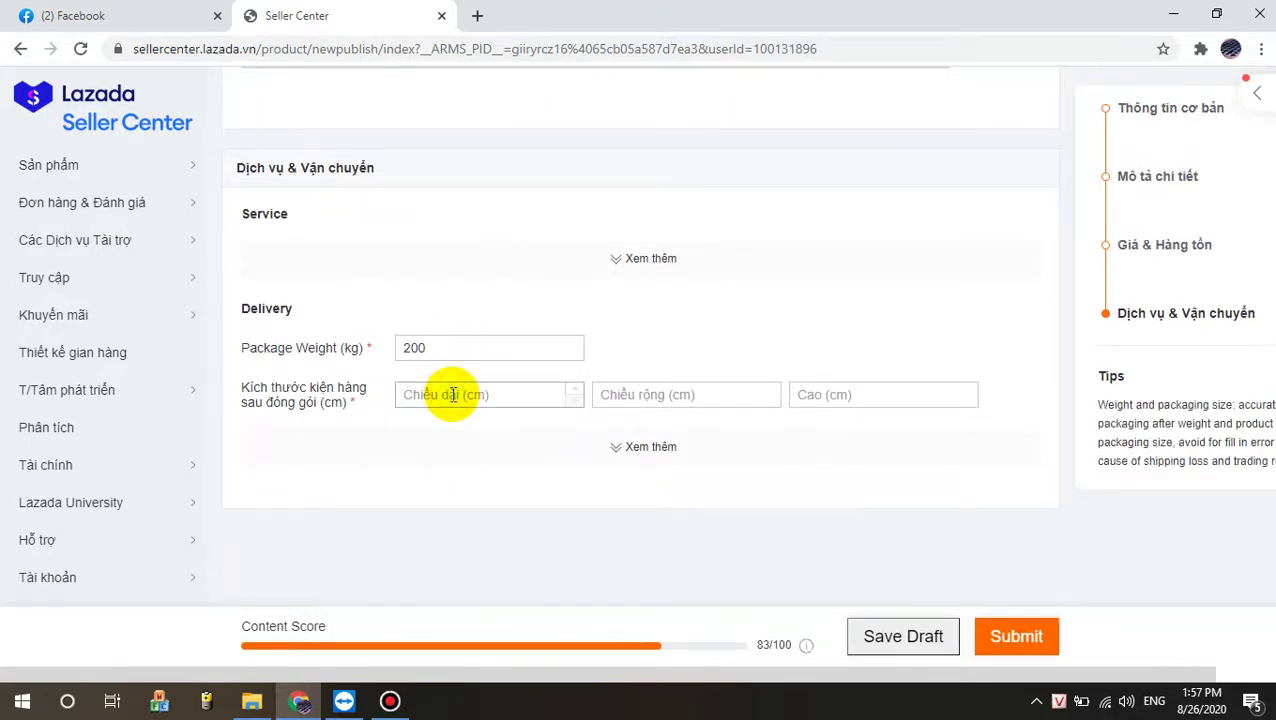
text(9)
click(609, 390)
text(4)
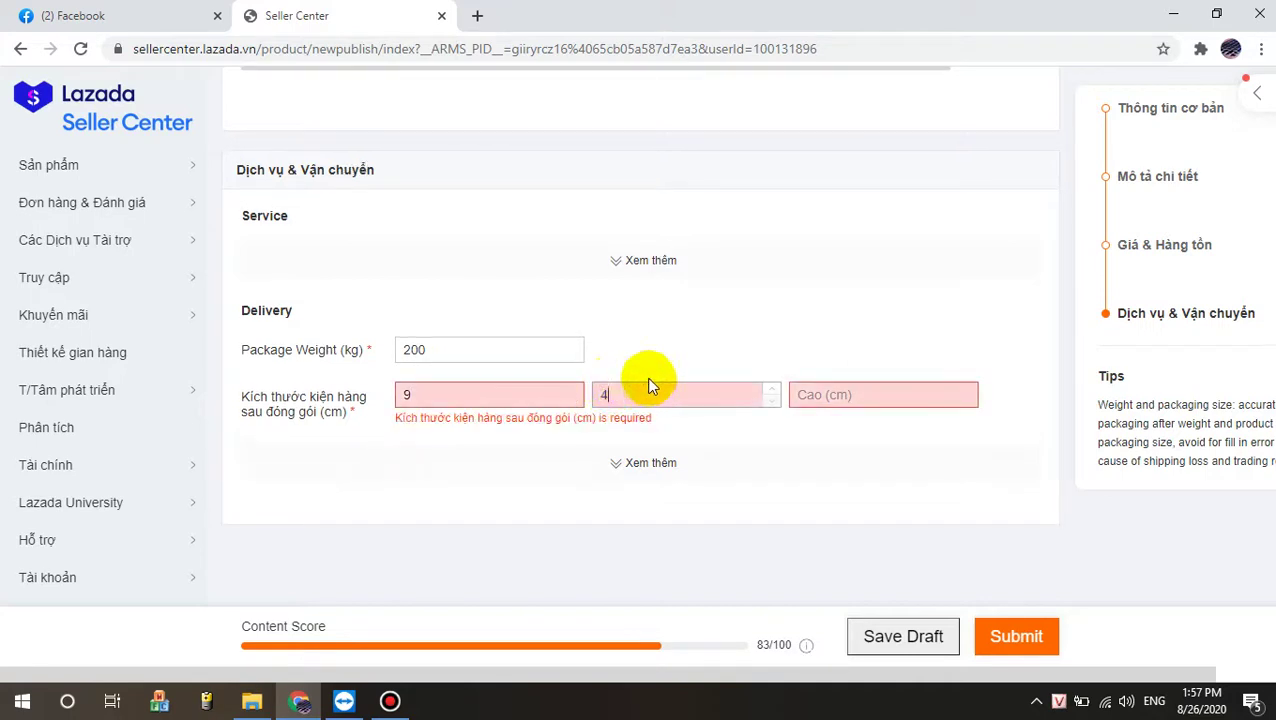
click(824, 389)
text(6)
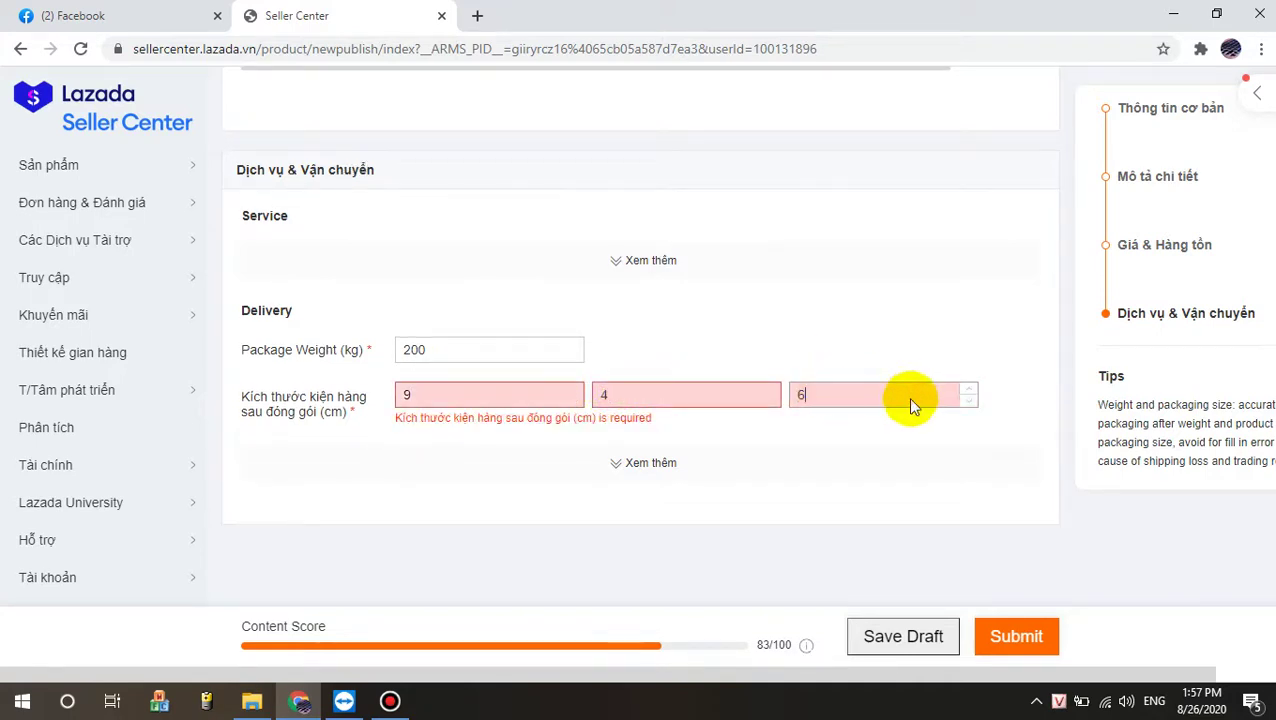
- Submit the sandal product for publishing and finish the process to return to the product overview
scroll(905, 405, down, 1)
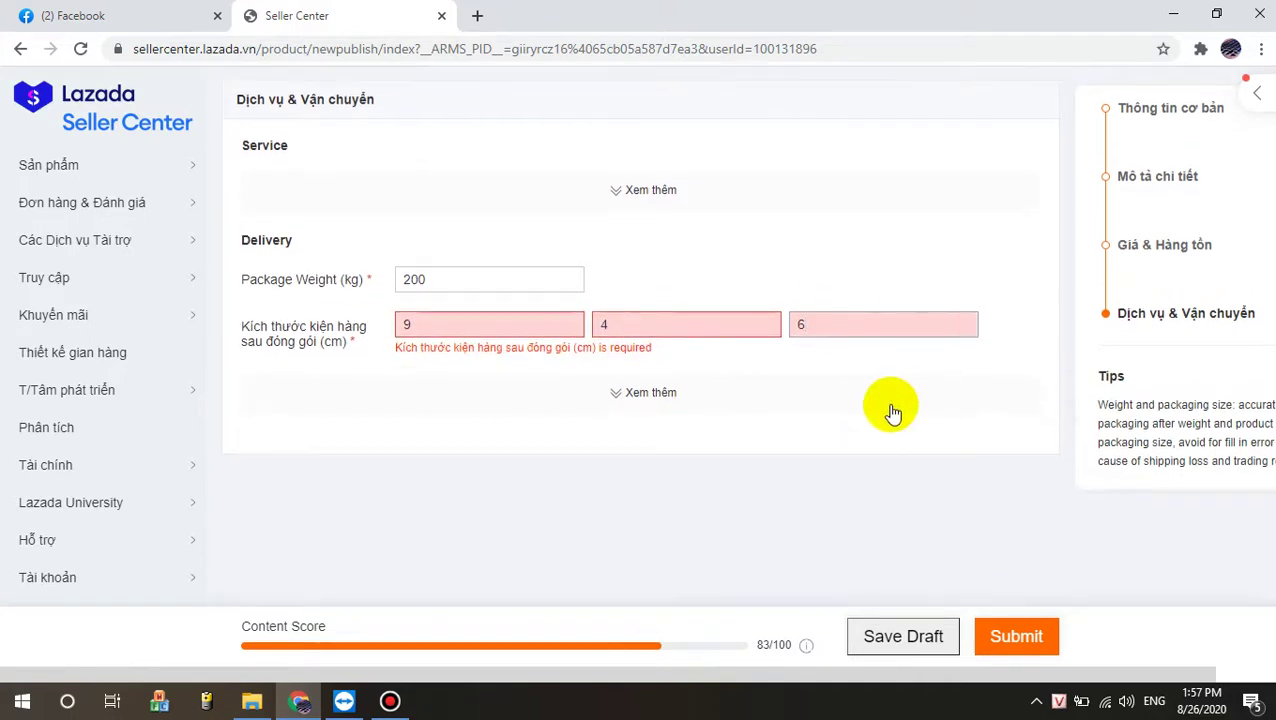
click(1030, 650)
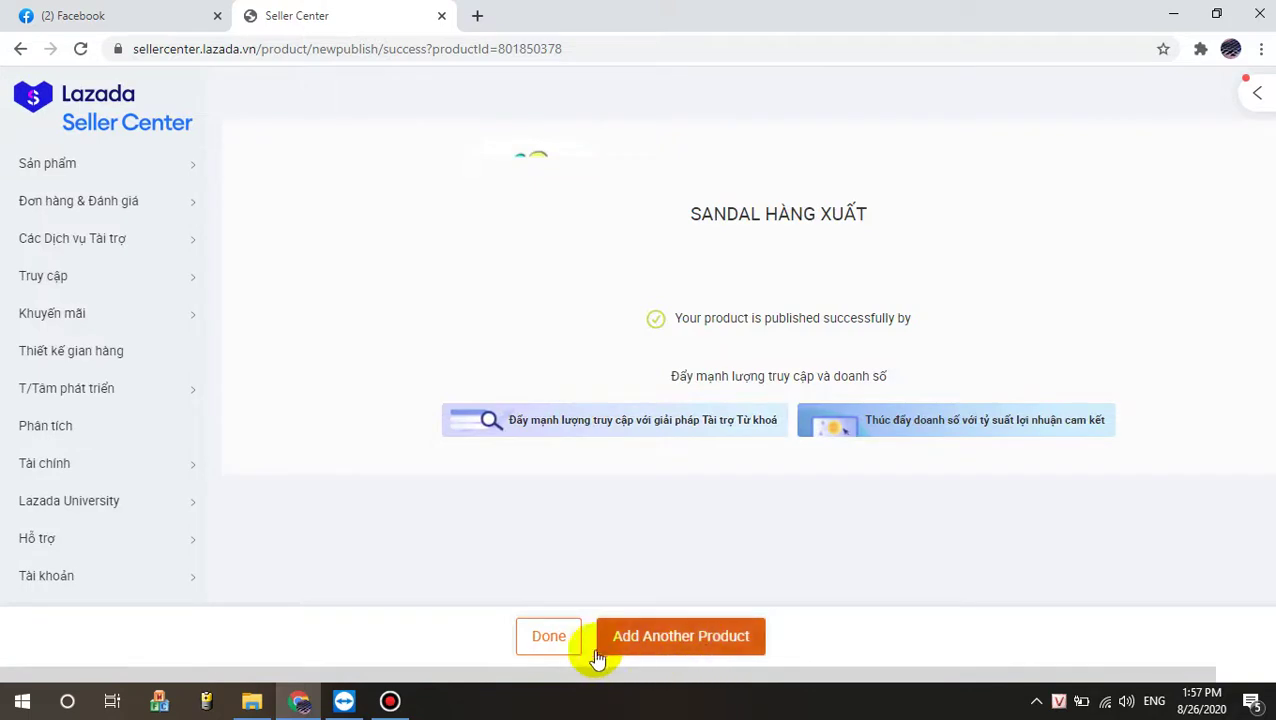
click(567, 652)
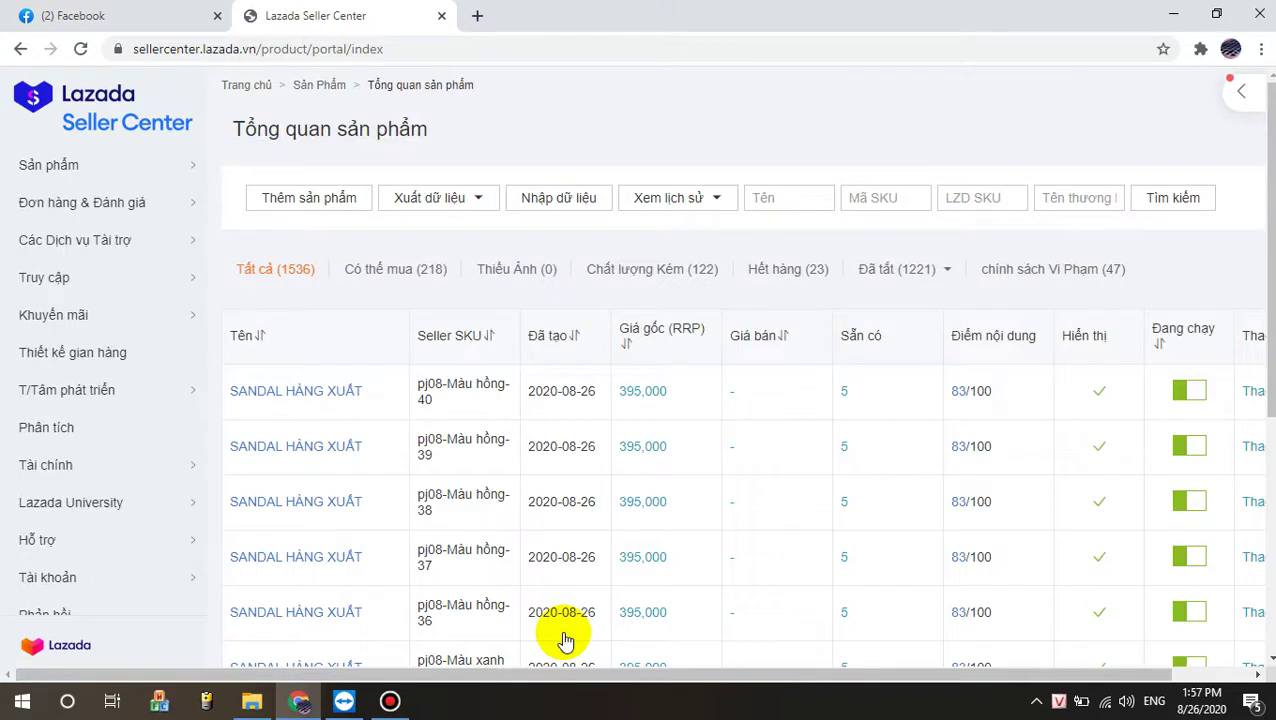
- Review the SANDAL HÀNG XUẤT entries in the product overview, checking the preview images and the visibility of each colour and size variant
mouse_move(338, 402)
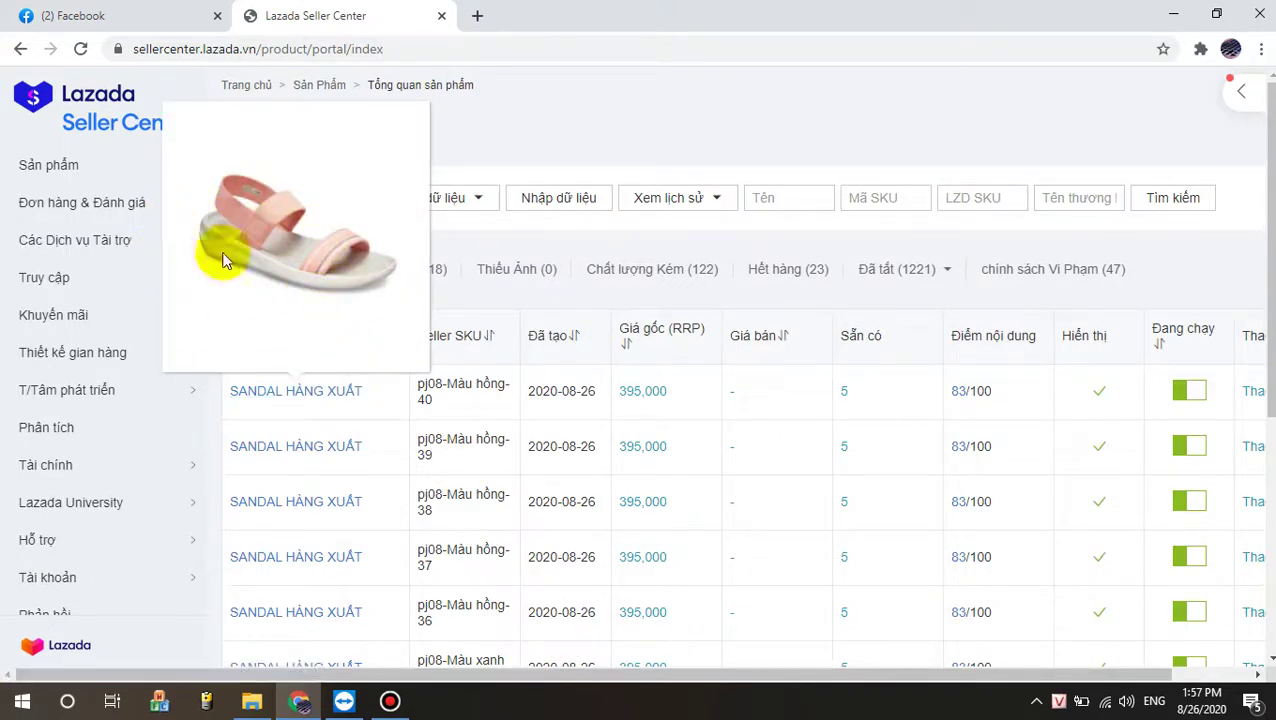
mouse_move(332, 455)
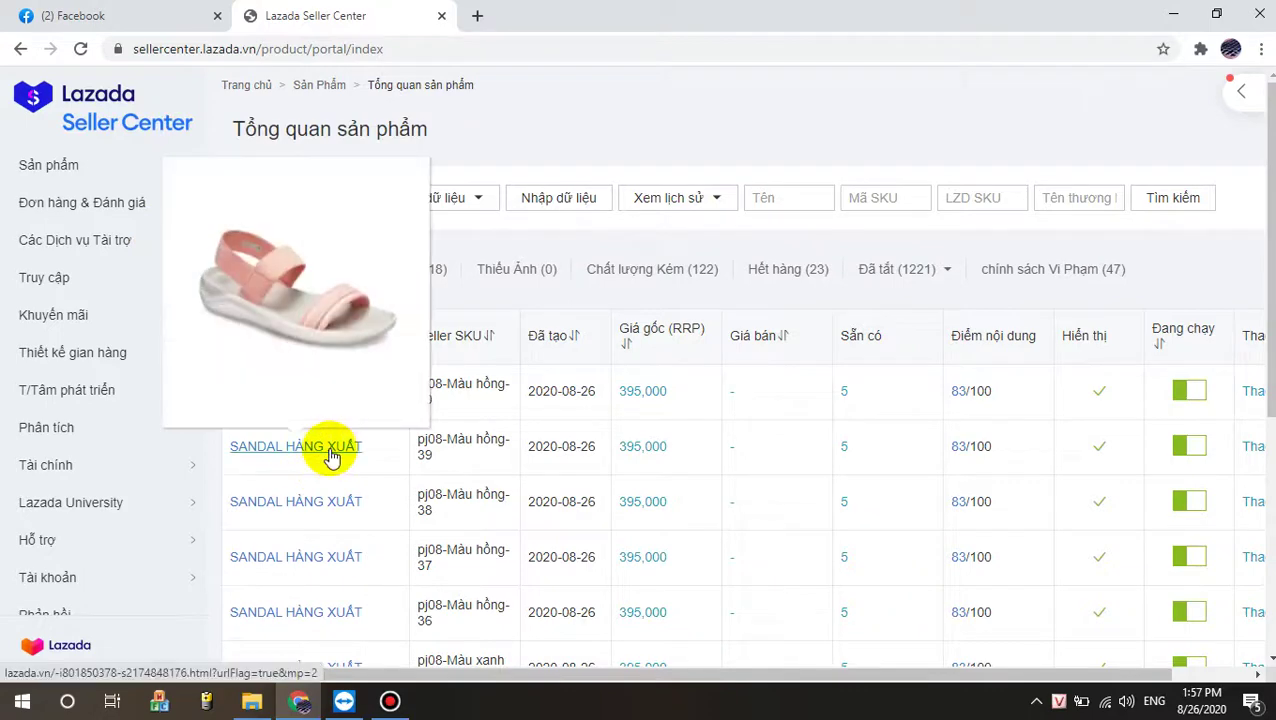
scroll(584, 475, down, 2)
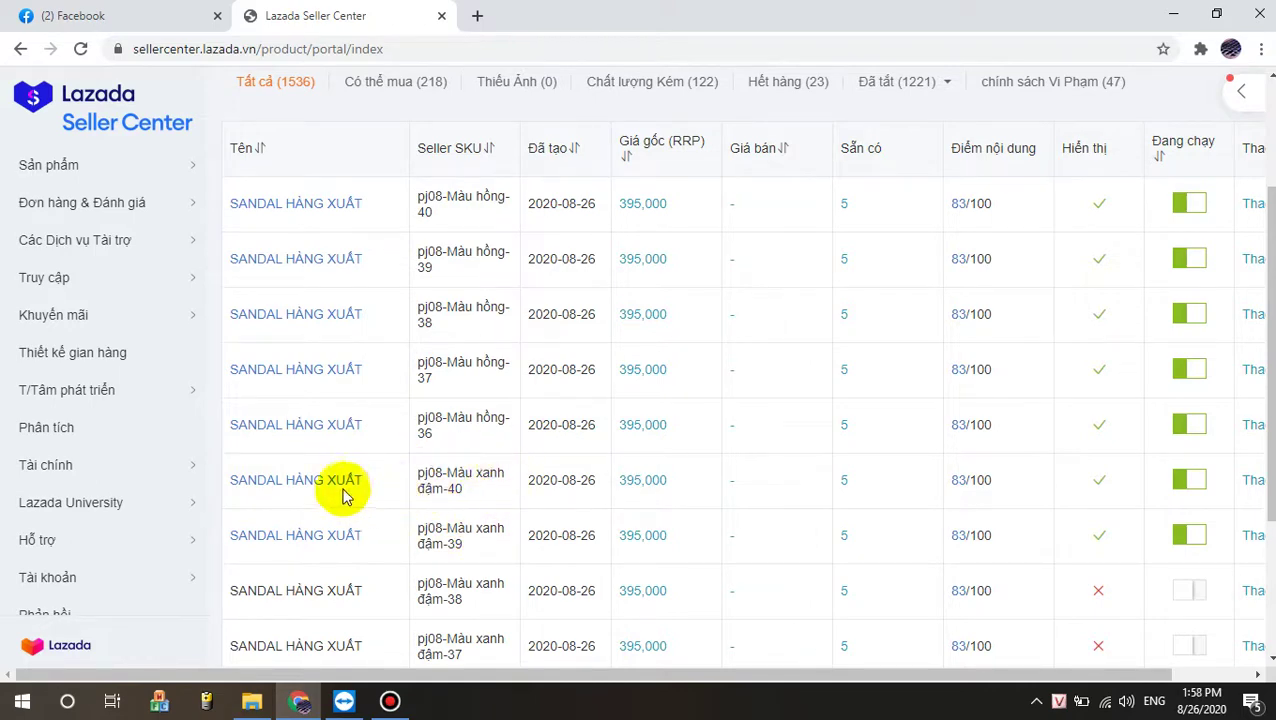
mouse_move(335, 488)
scroll(488, 528, down, 2)
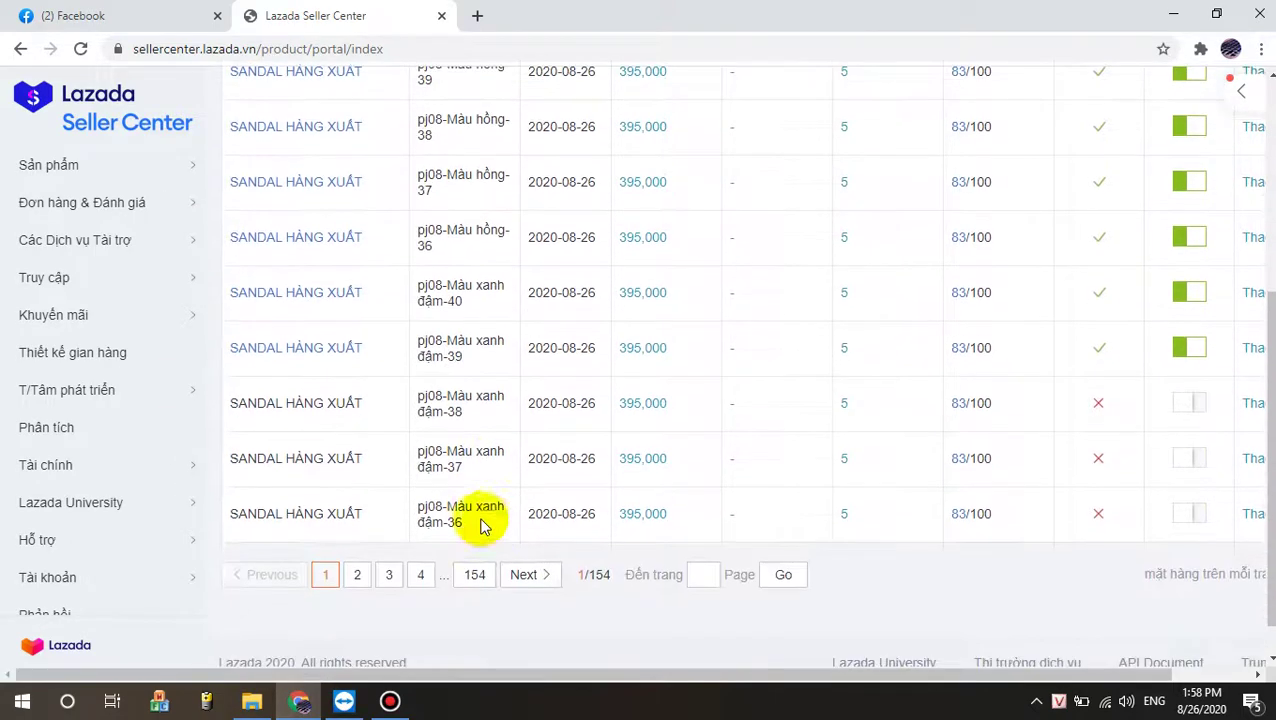